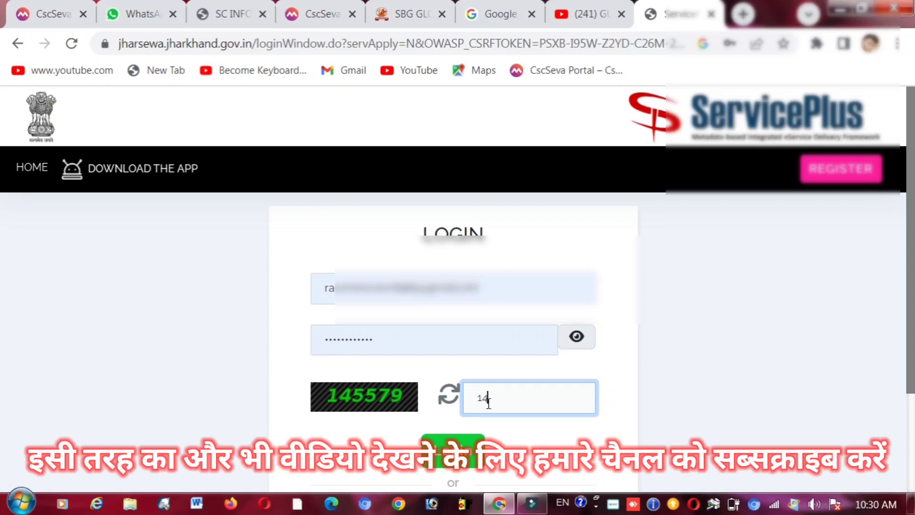
# - Enter the displayed captcha and log in to the Jharkhand ServicePlus portal
pyautogui.write('5579')
pyautogui.click(470, 460)
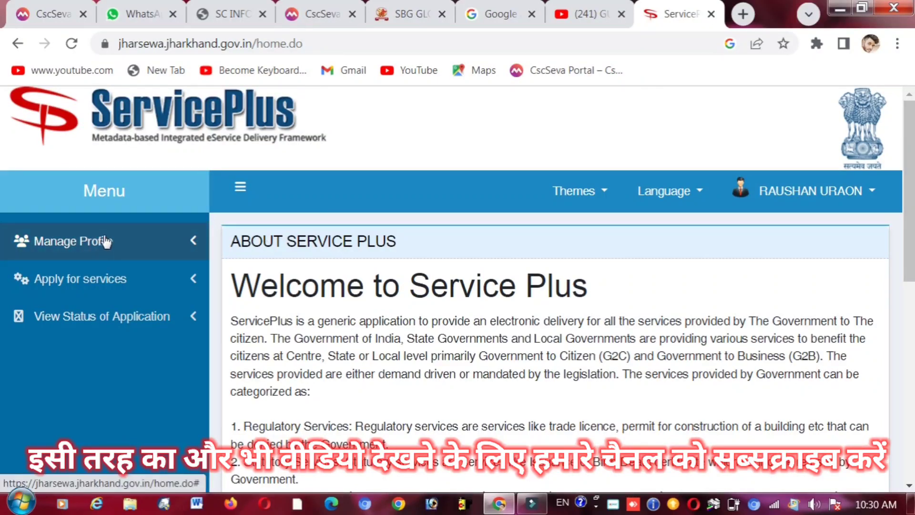
# - Expand Apply for services in the Menu and open View all available services
pyautogui.click(191, 240)
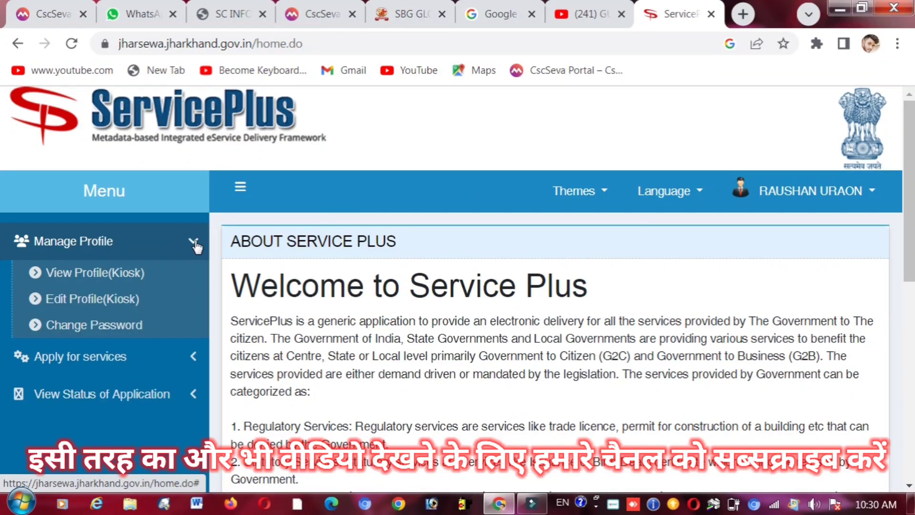
pyautogui.click(194, 242)
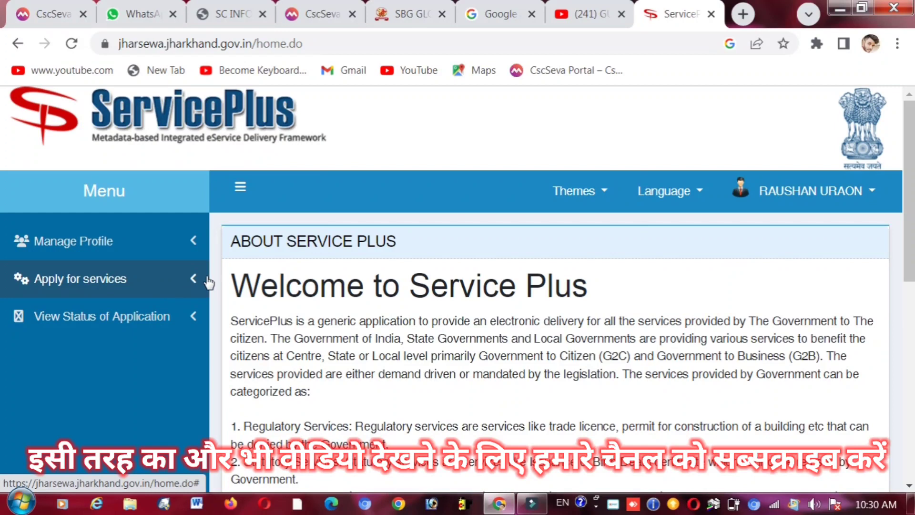
pyautogui.click(195, 282)
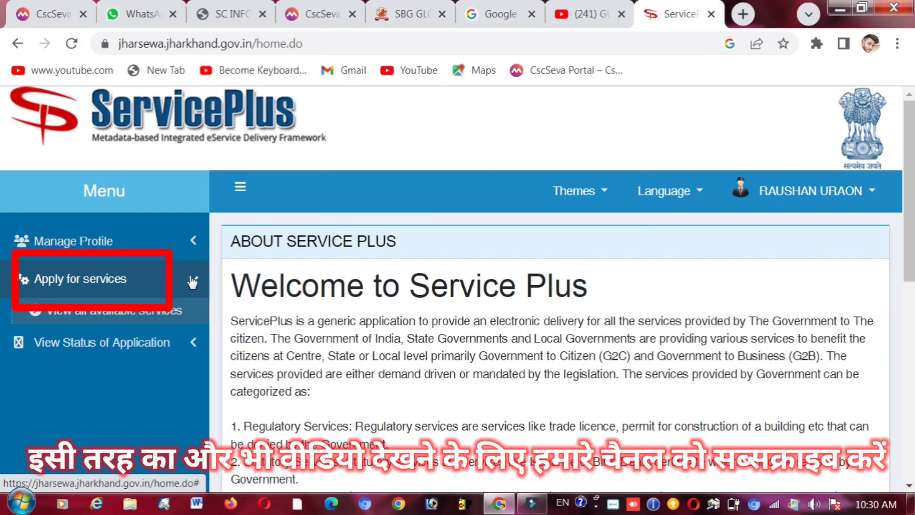
pyautogui.click(87, 309)
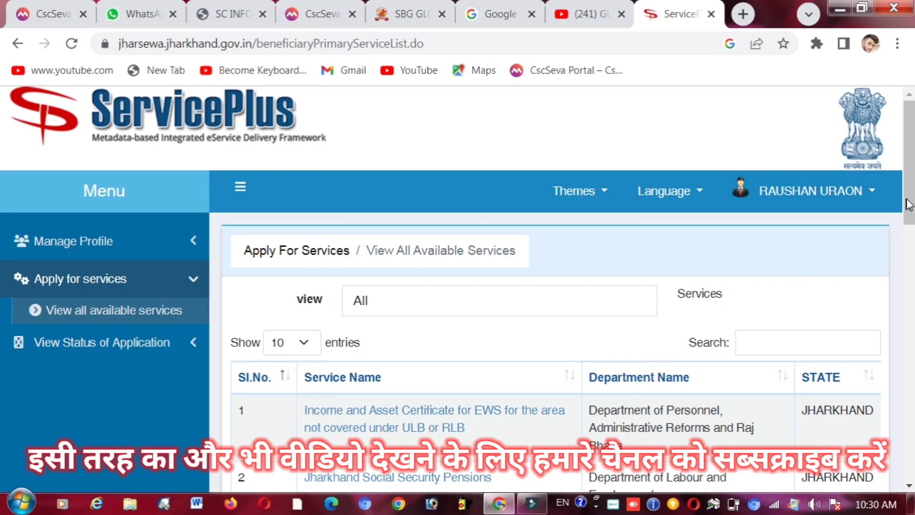
# - Search the services list for 'inc' and open Issue of Income Certificate
pyautogui.scroll(-2, 909, 205)
pyautogui.scroll(-15, 2, 237)
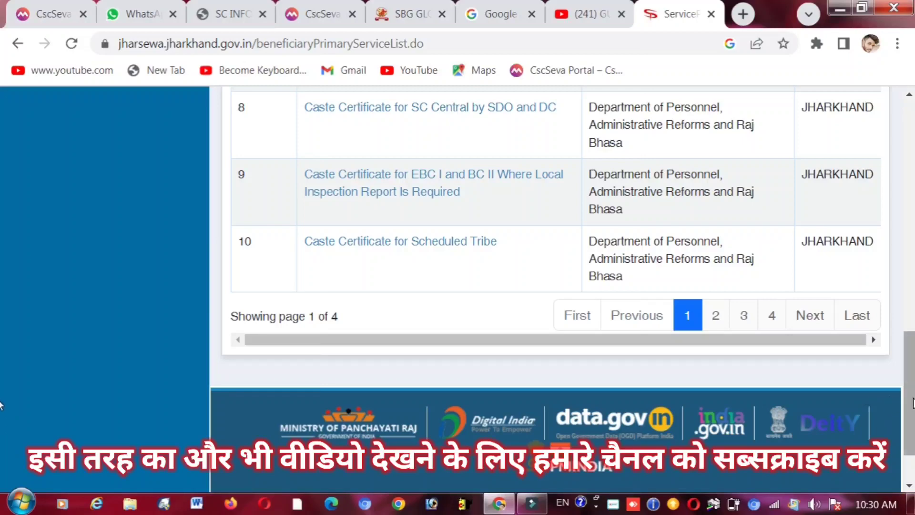
pyautogui.scroll(12, 1, 408)
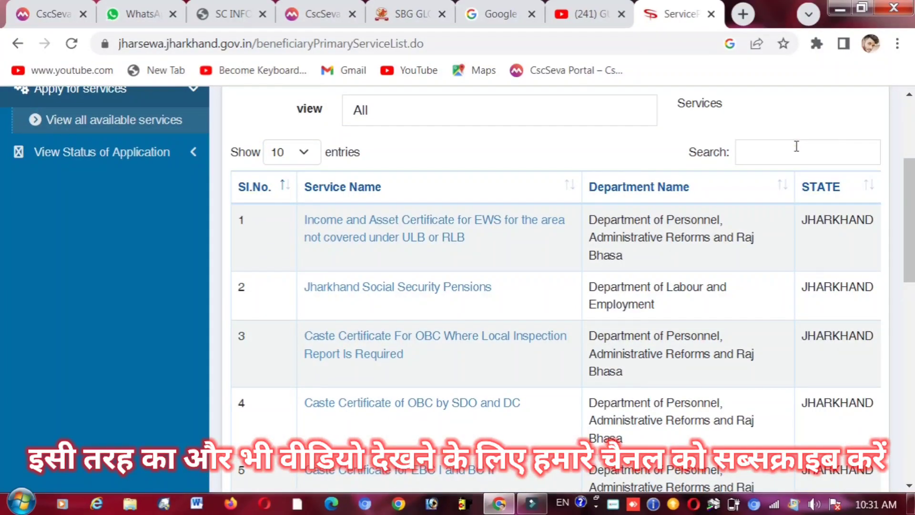
pyautogui.click(796, 146)
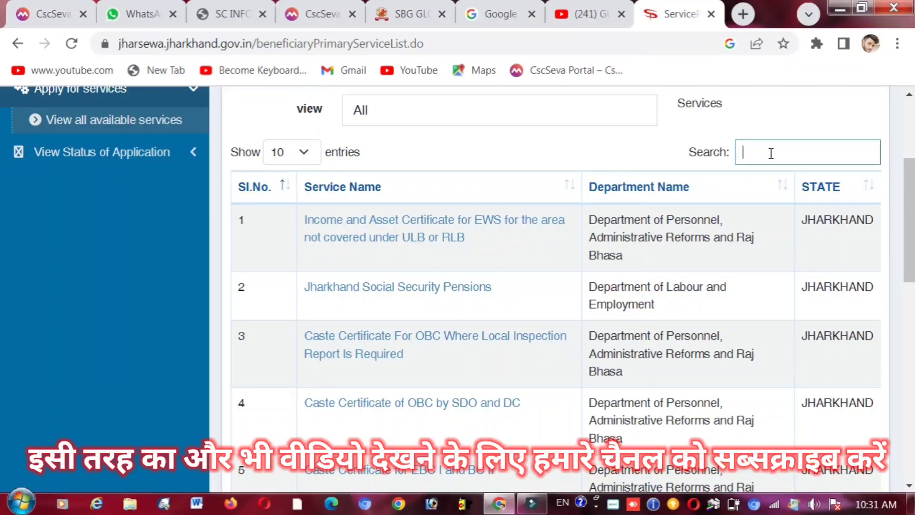
pyautogui.write('in')
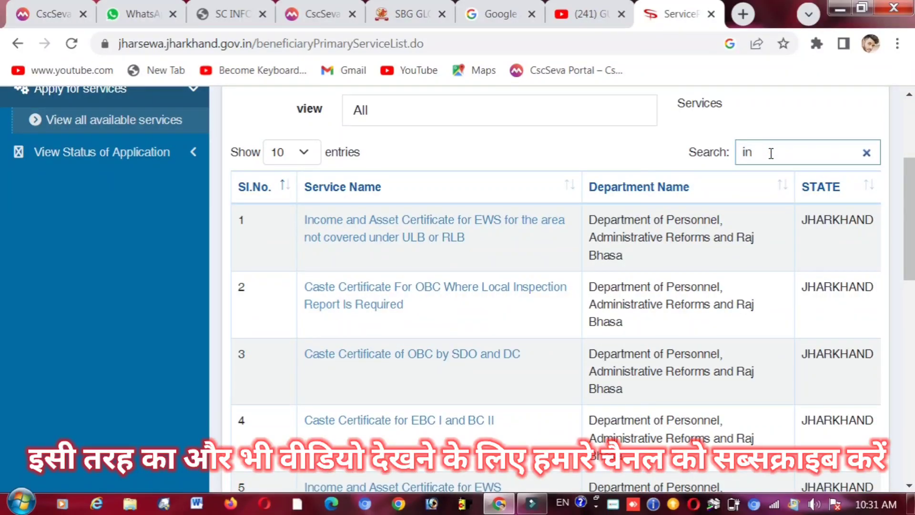
pyautogui.write('com')
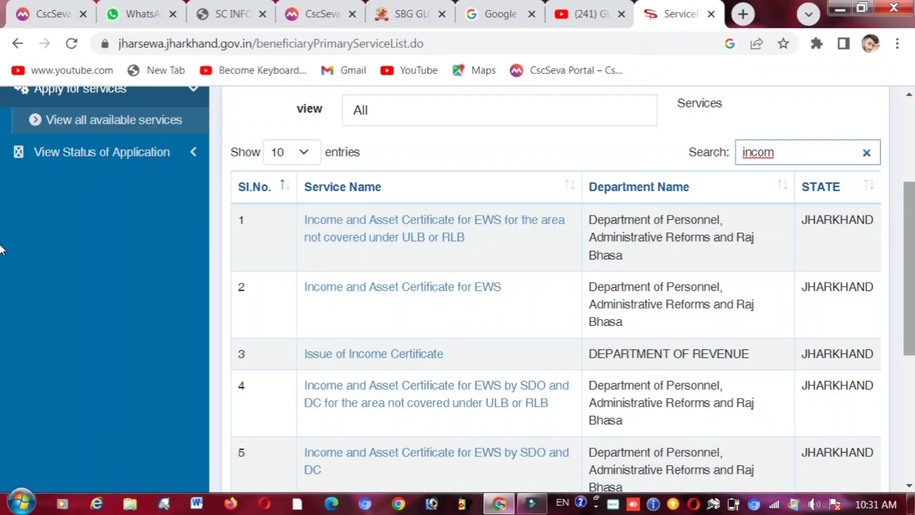
pyautogui.scroll(-1, 2, 251)
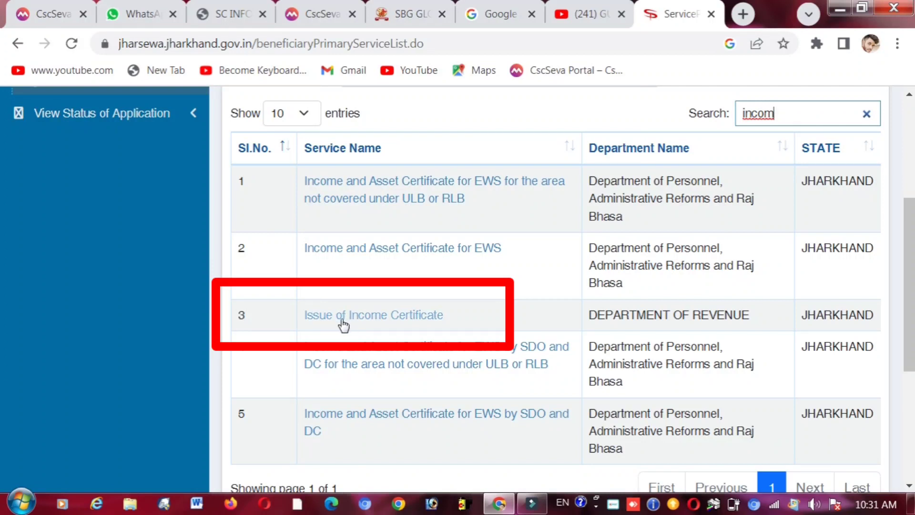
pyautogui.click(387, 316)
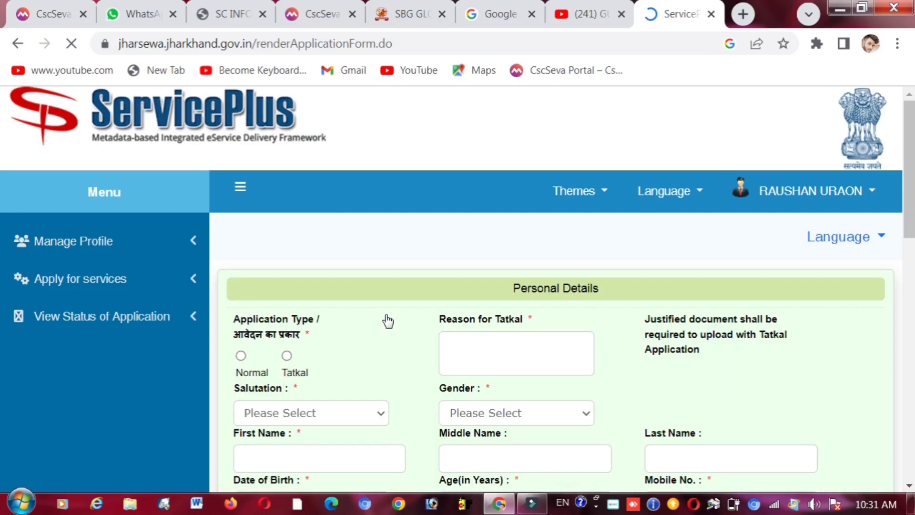
# - Choose Normal as the Application Type
pyautogui.click(911, 142)
pyautogui.moveTo(912, 146); pyautogui.dragTo(912, 145)
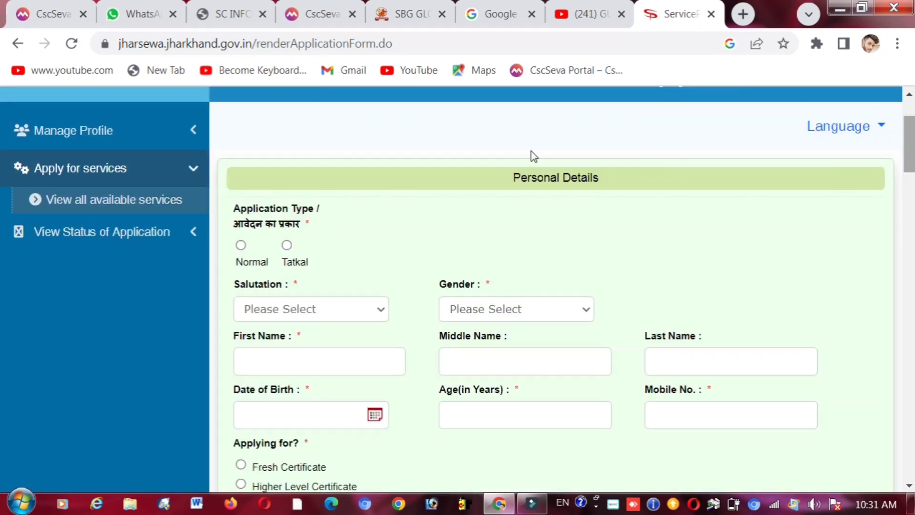
pyautogui.tripleClick(289, 209)
pyautogui.click(328, 232)
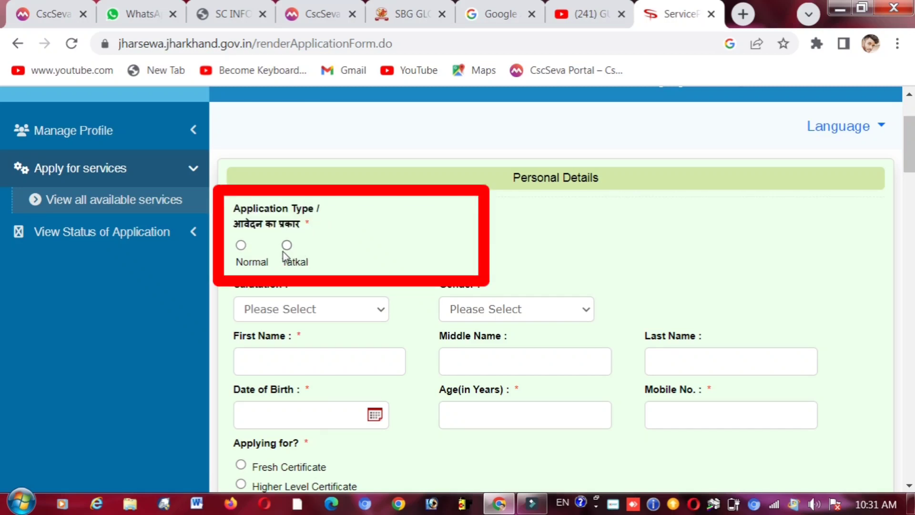
pyautogui.click(242, 245)
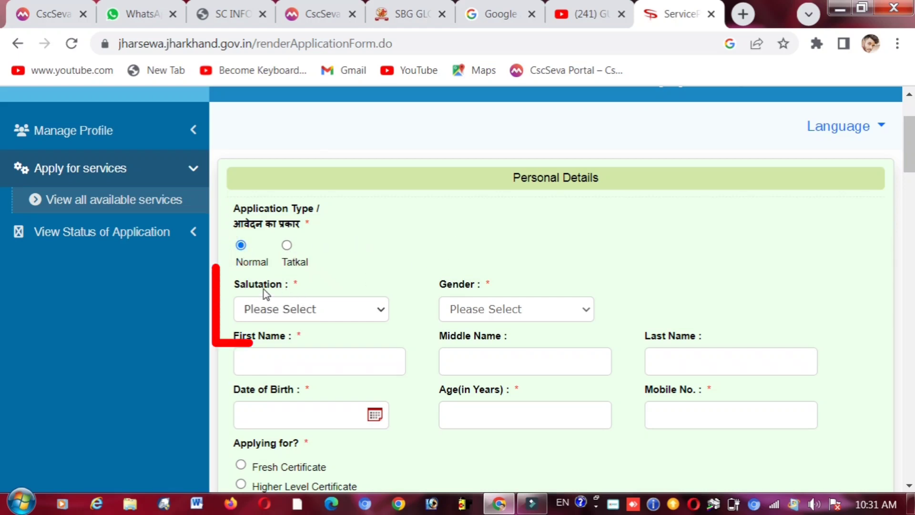
# - Set the salutation to Shri and the gender to Male
pyautogui.click(290, 310)
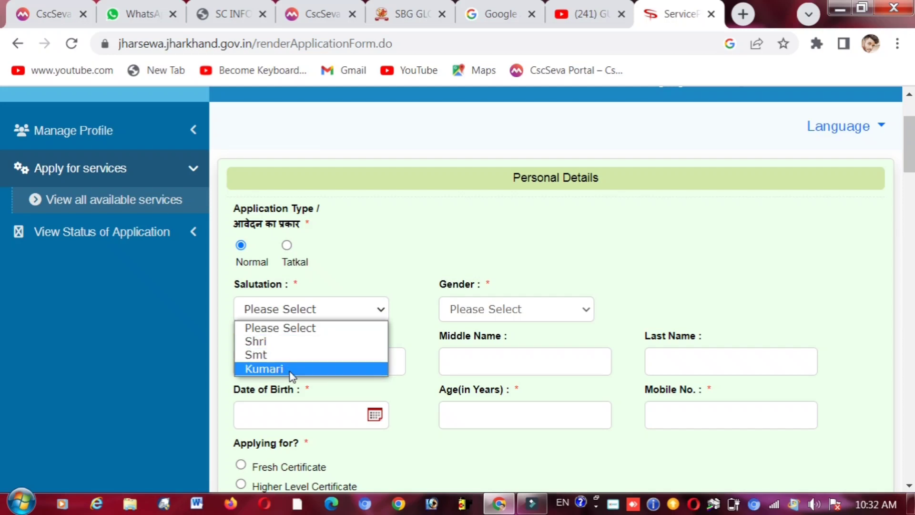
pyautogui.click(297, 342)
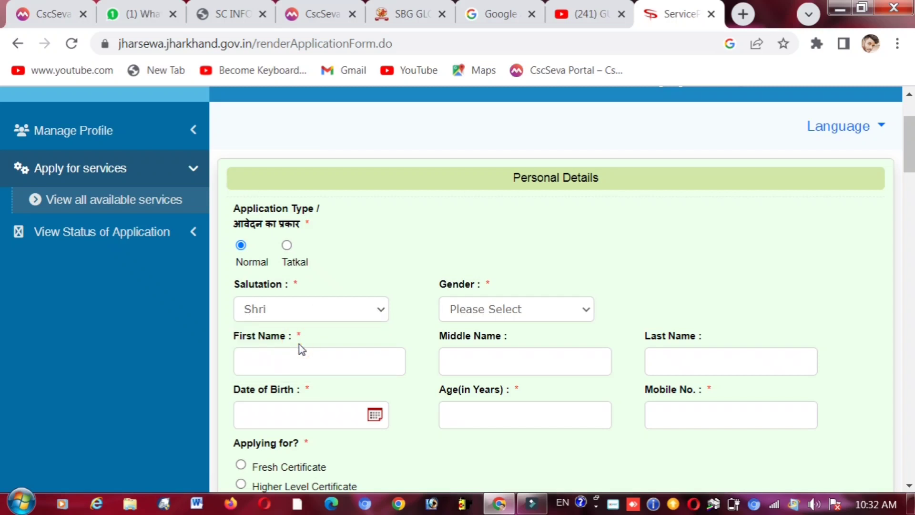
pyautogui.click(487, 309)
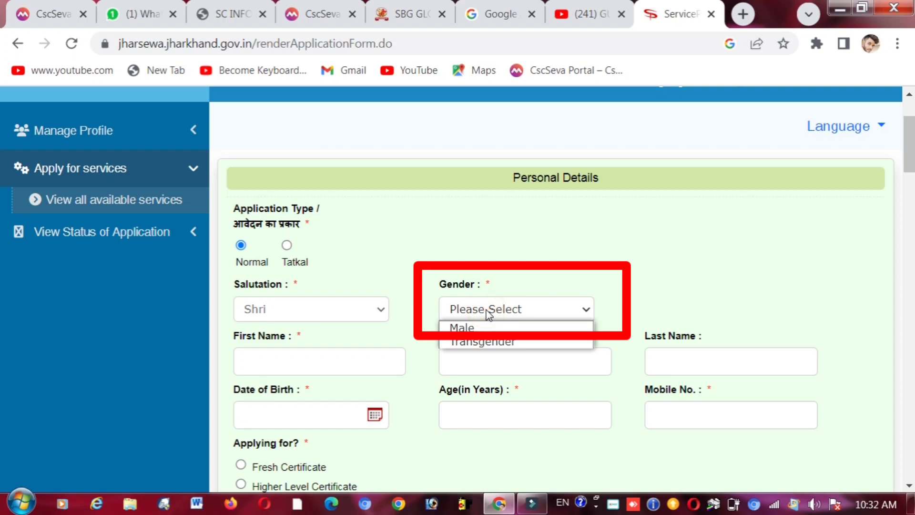
pyautogui.click(476, 328)
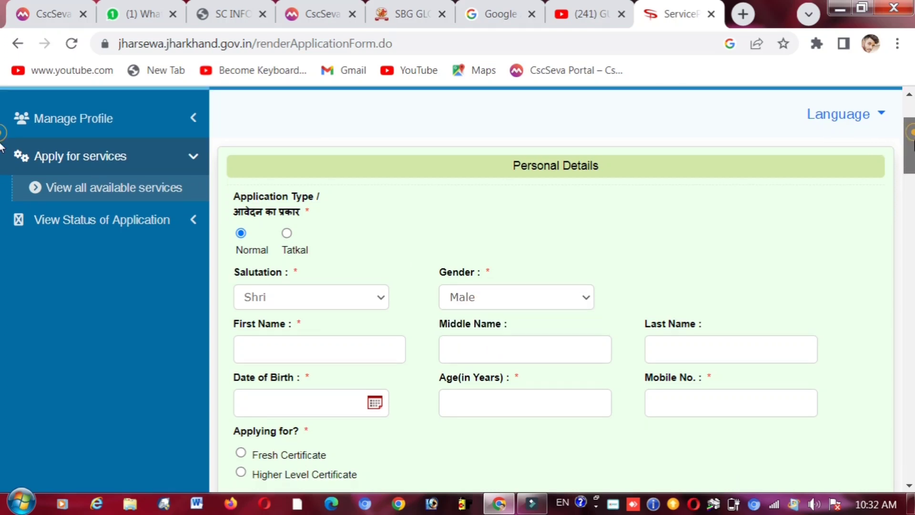
pyautogui.scroll(-2, 1, 138)
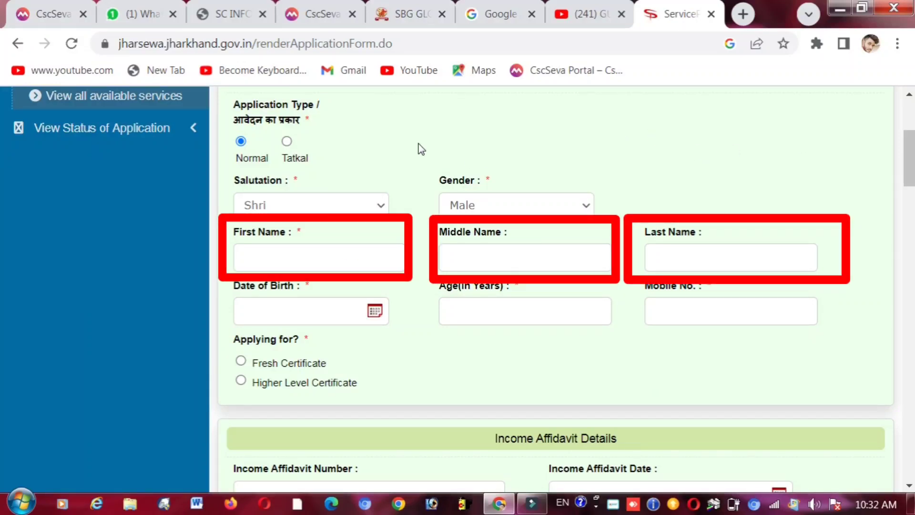
pyautogui.click(326, 260)
pyautogui.tripleClick(275, 238)
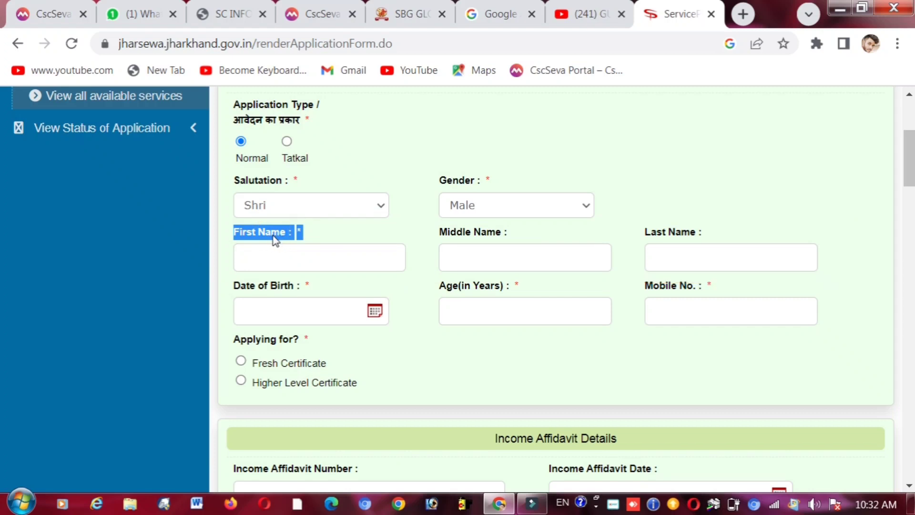
pyautogui.click(275, 258)
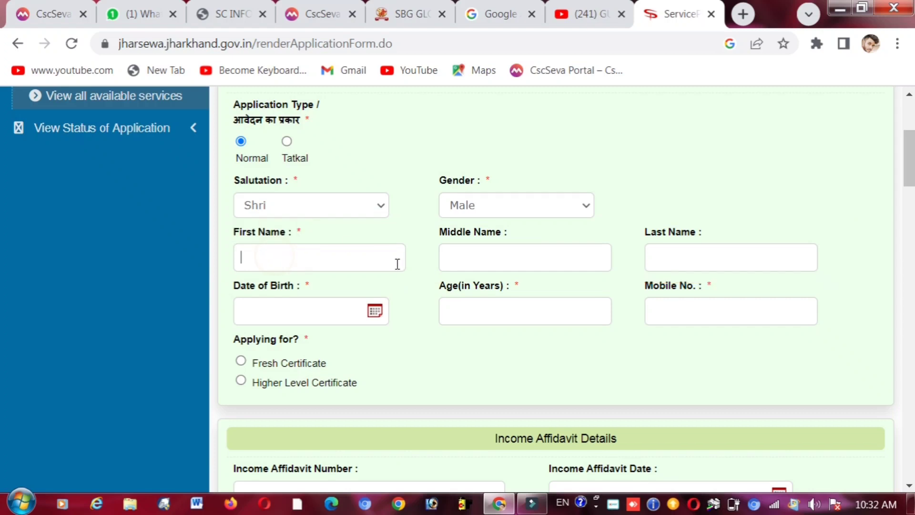
pyautogui.tripleClick(472, 237)
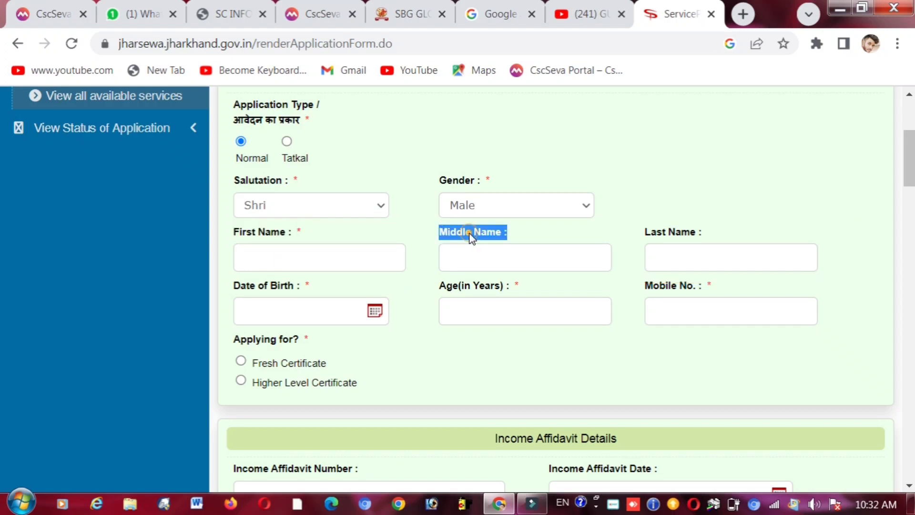
pyautogui.tripleClick(662, 236)
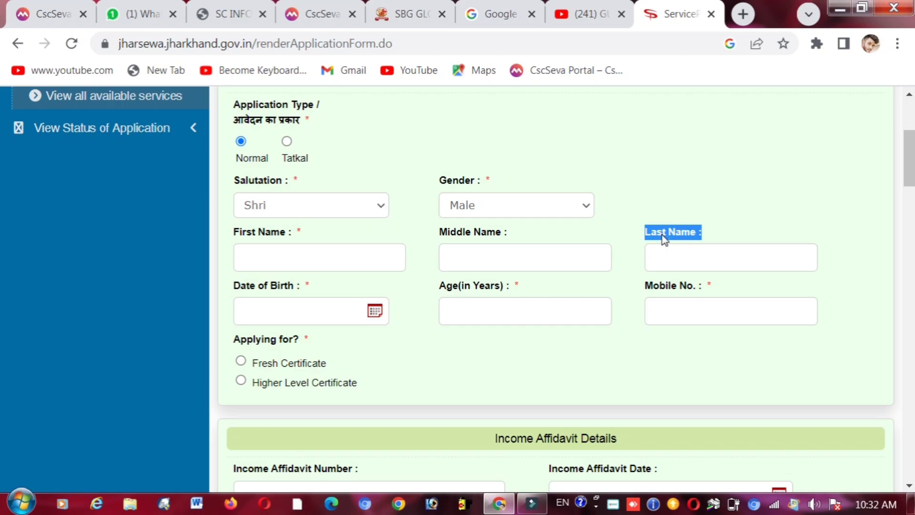
pyautogui.click(634, 238)
pyautogui.tripleClick(270, 233)
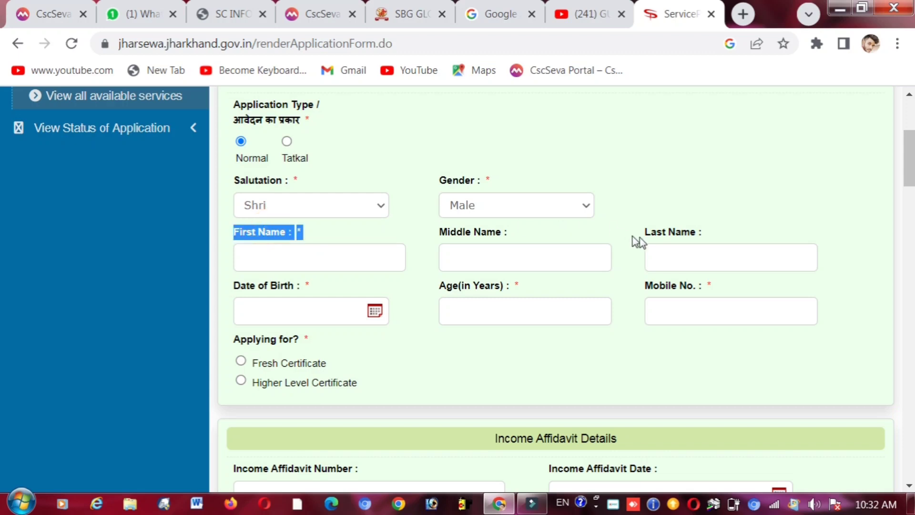
pyautogui.tripleClick(665, 233)
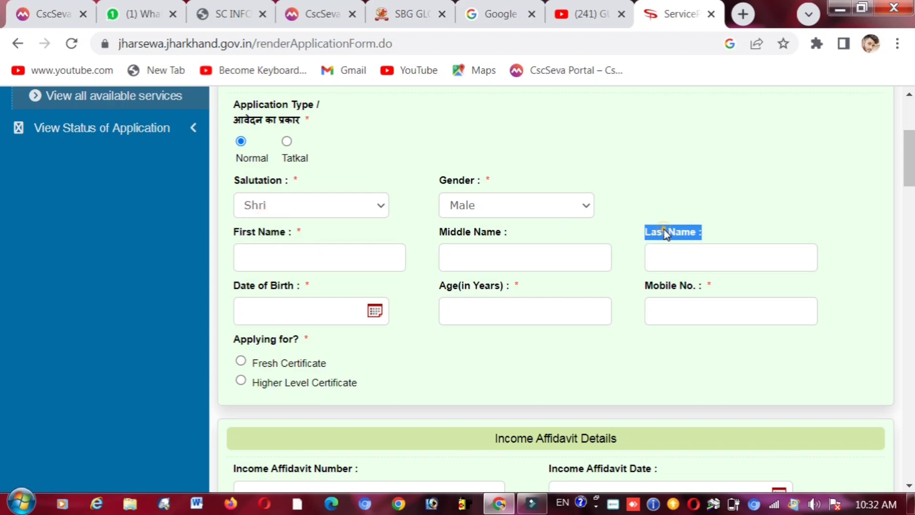
pyautogui.click(482, 233)
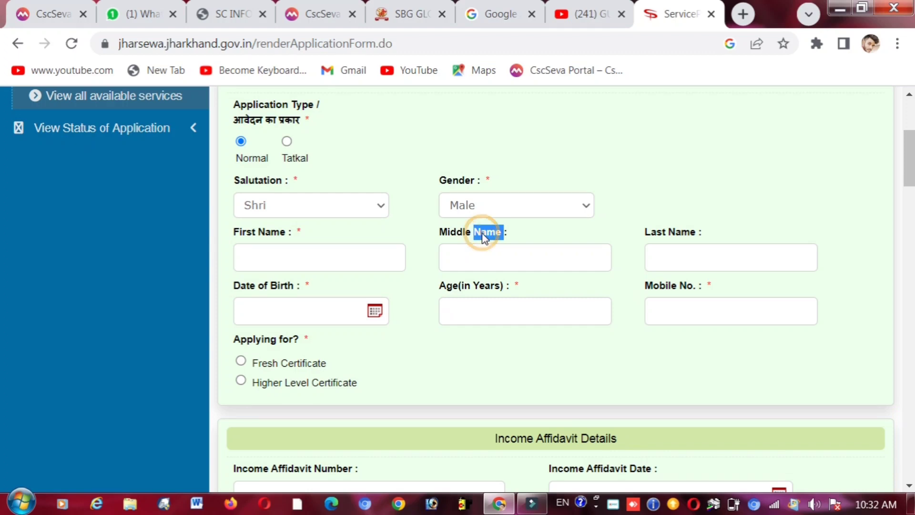
pyautogui.click(448, 238)
pyautogui.tripleClick(276, 233)
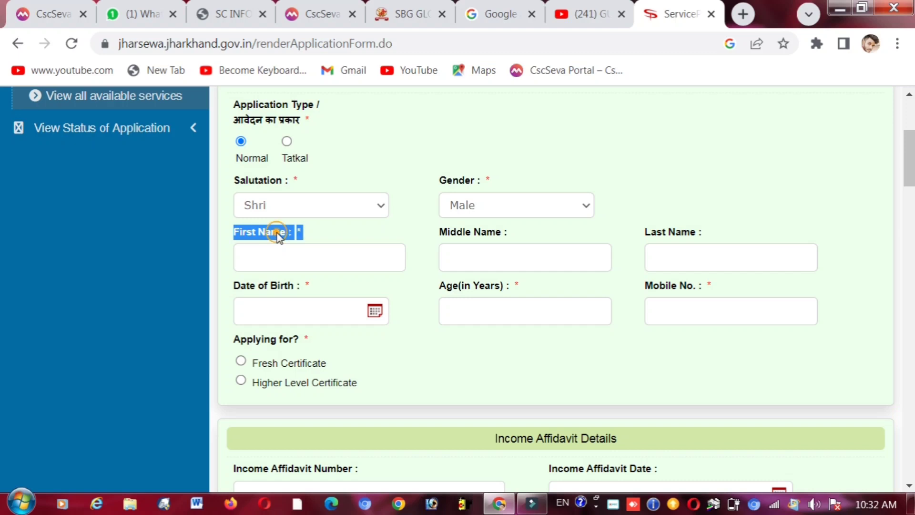
pyautogui.tripleClick(469, 234)
pyautogui.tripleClick(681, 236)
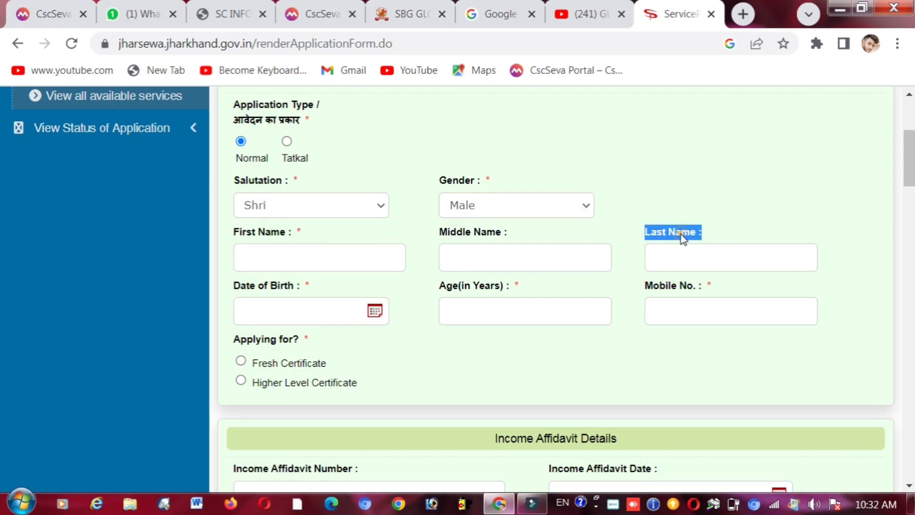
pyautogui.click(724, 232)
pyautogui.scroll(-2, 908, 167)
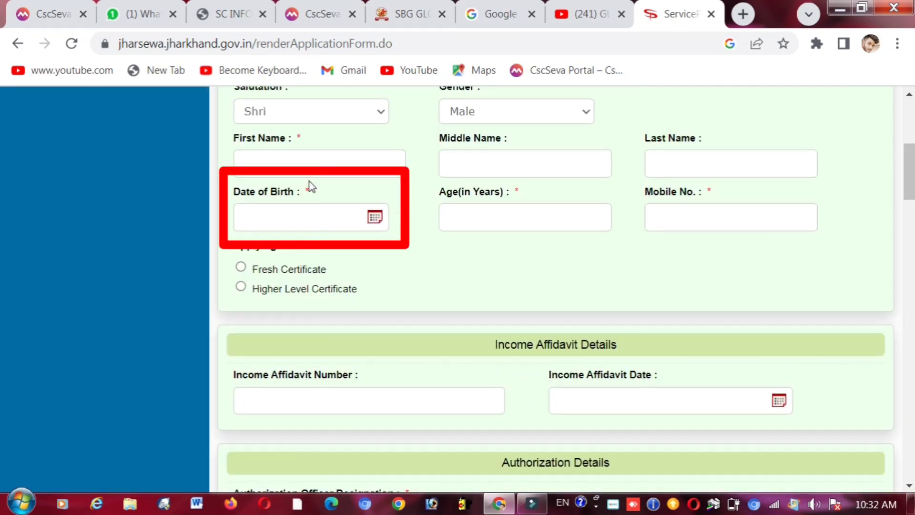
# - Set the Date of Birth to 15/03/2000 using the date picker
pyautogui.click(316, 216)
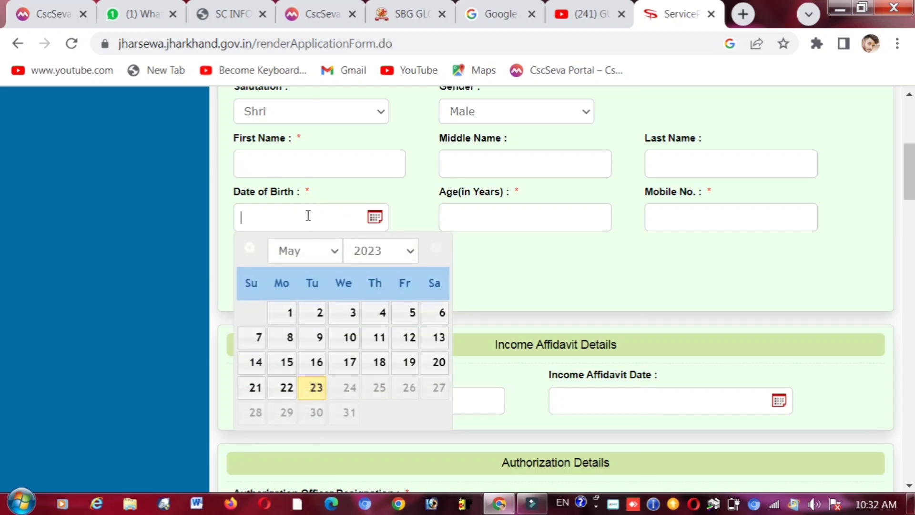
pyautogui.click(411, 253)
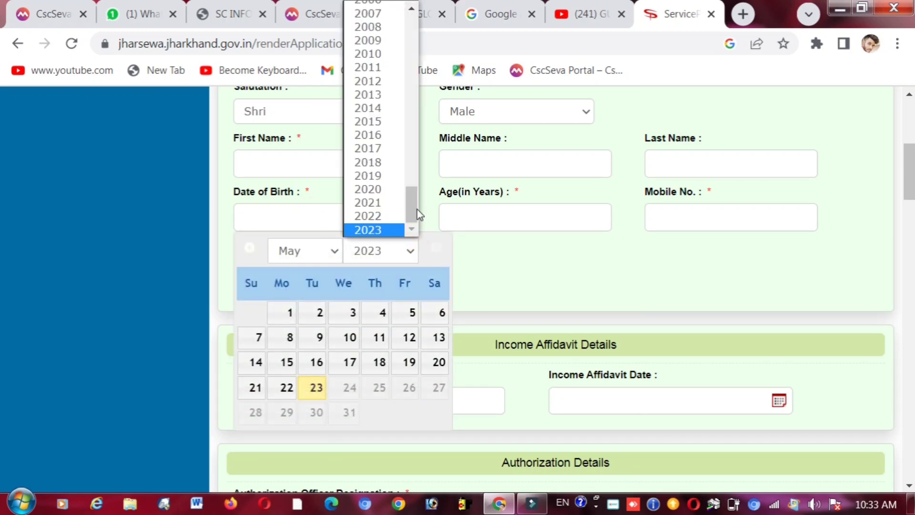
pyautogui.moveTo(413, 207); pyautogui.dragTo(413, 173)
pyautogui.scroll(3, 412, 173)
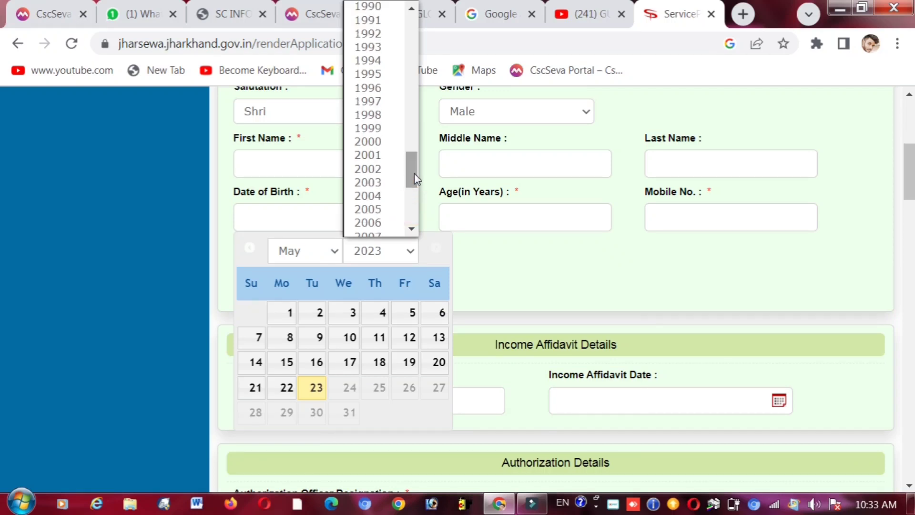
pyautogui.click(375, 143)
pyautogui.click(316, 309)
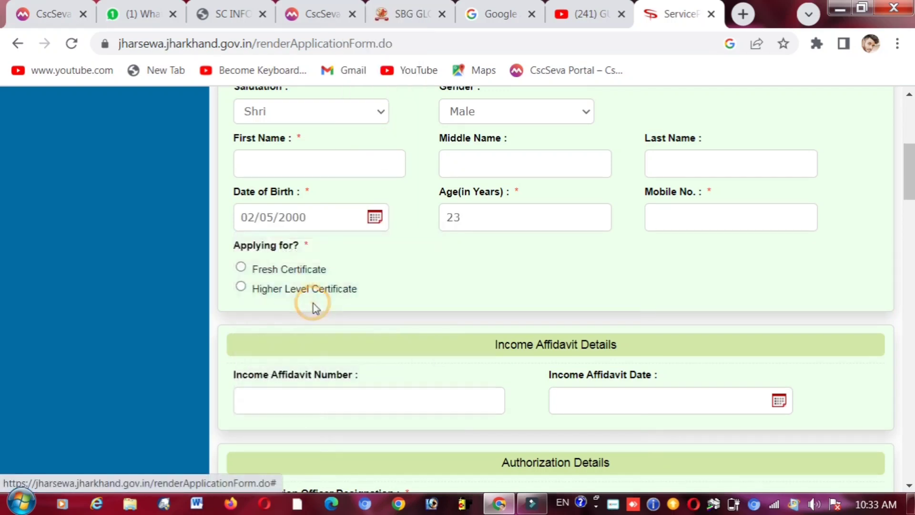
pyautogui.click(375, 217)
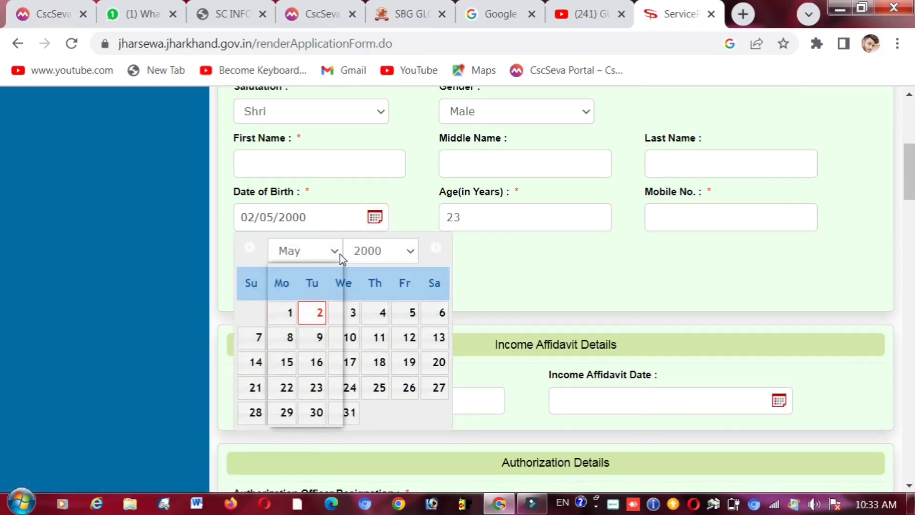
pyautogui.click(337, 253)
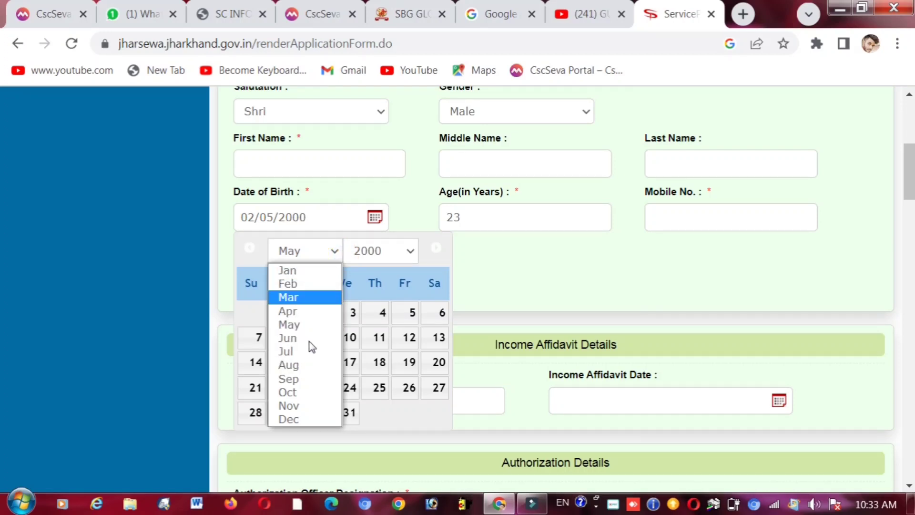
pyautogui.click(312, 300)
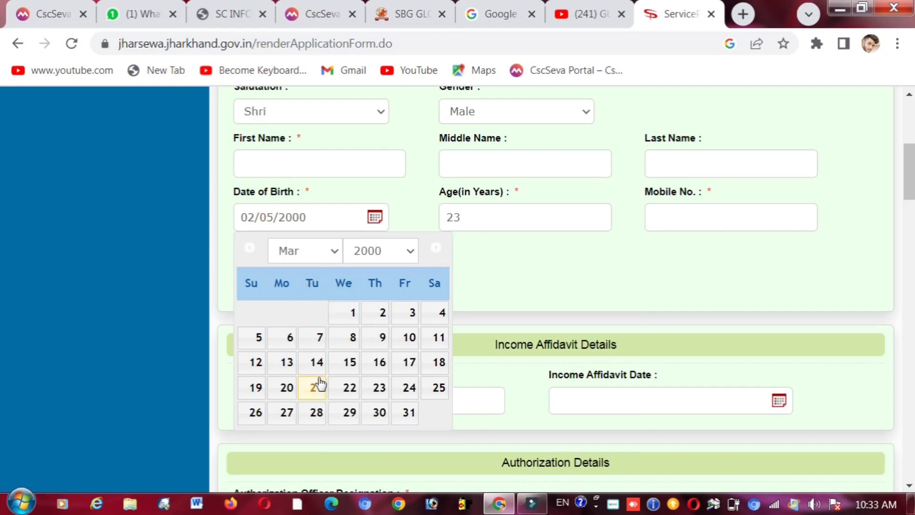
pyautogui.click(350, 363)
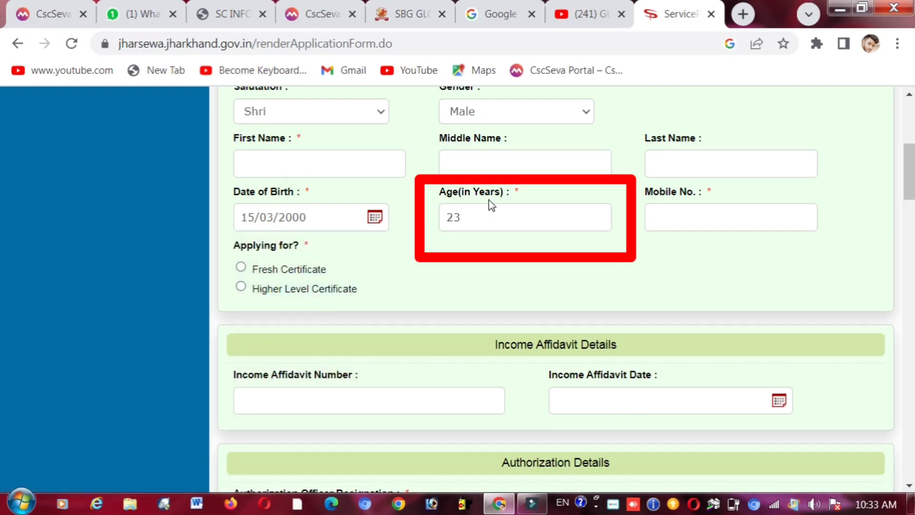
# - Highlight the Mobile No. field, then clear the highlight
pyautogui.tripleClick(672, 192)
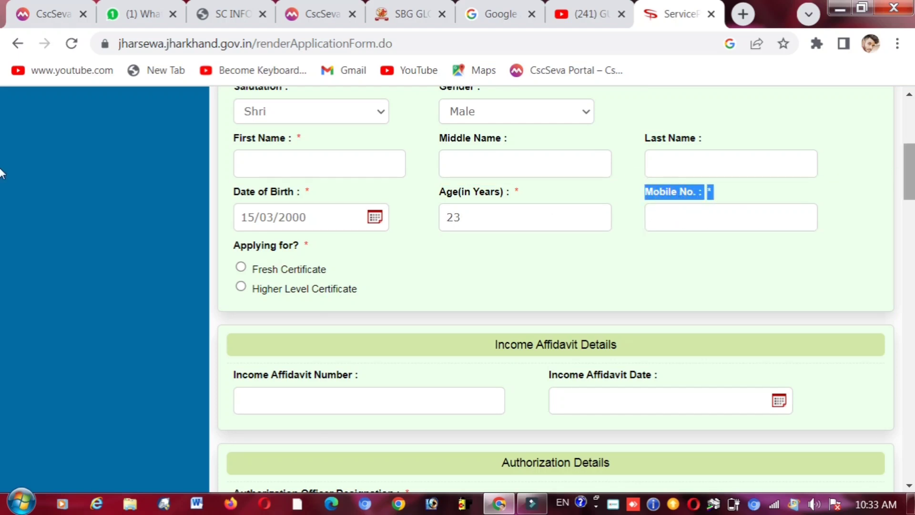
pyautogui.scroll(-2, 3, 171)
pyautogui.click(430, 180)
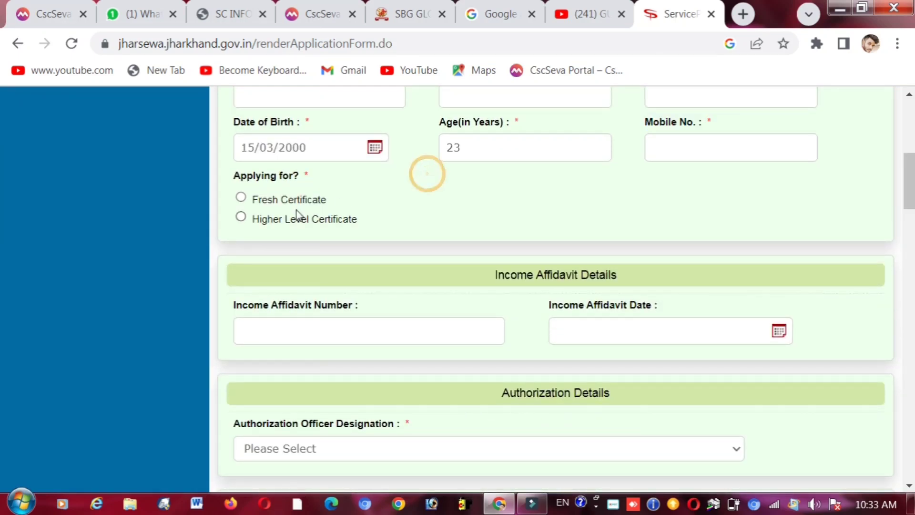
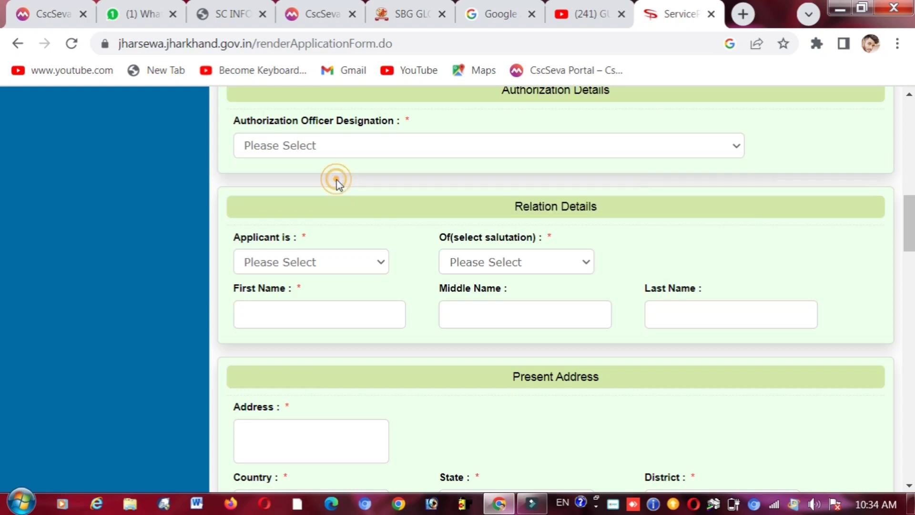
# - Choose Circle Officer as the Authorization Officer Designation
pyautogui.click(368, 148)
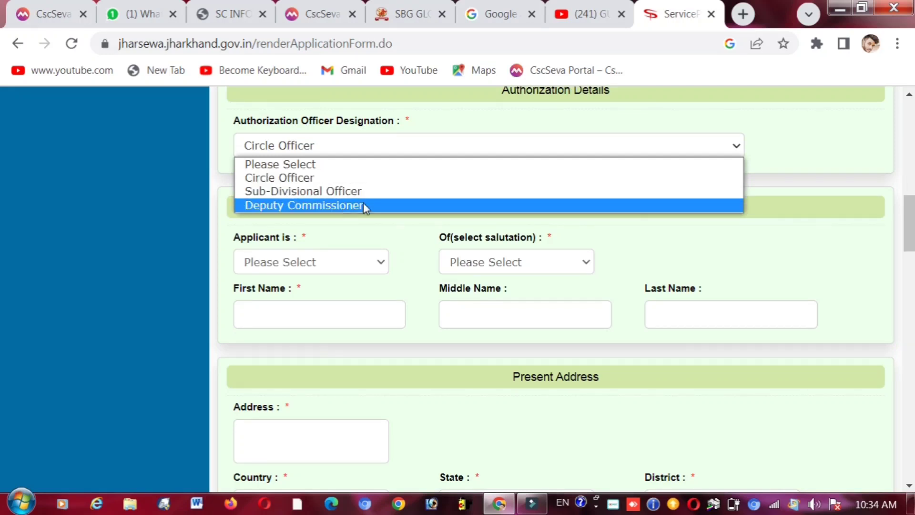
pyautogui.click(364, 178)
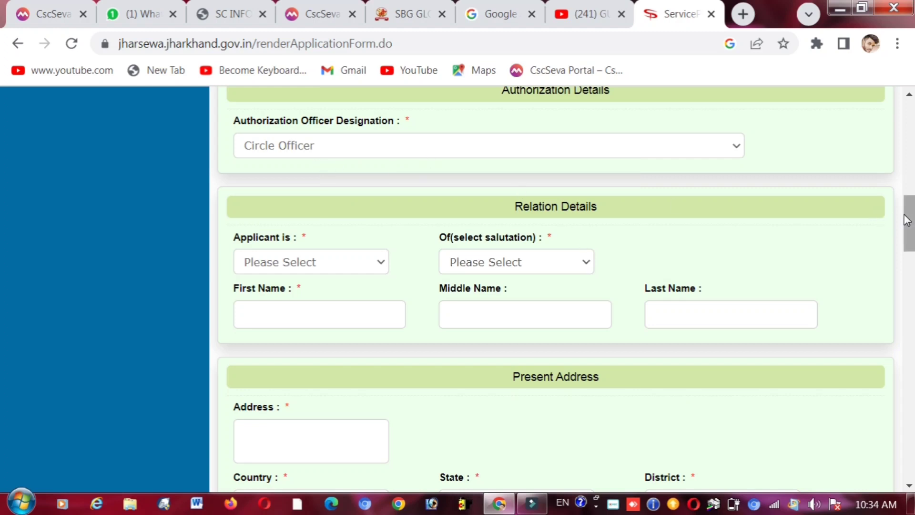
pyautogui.scroll(-1, 906, 220)
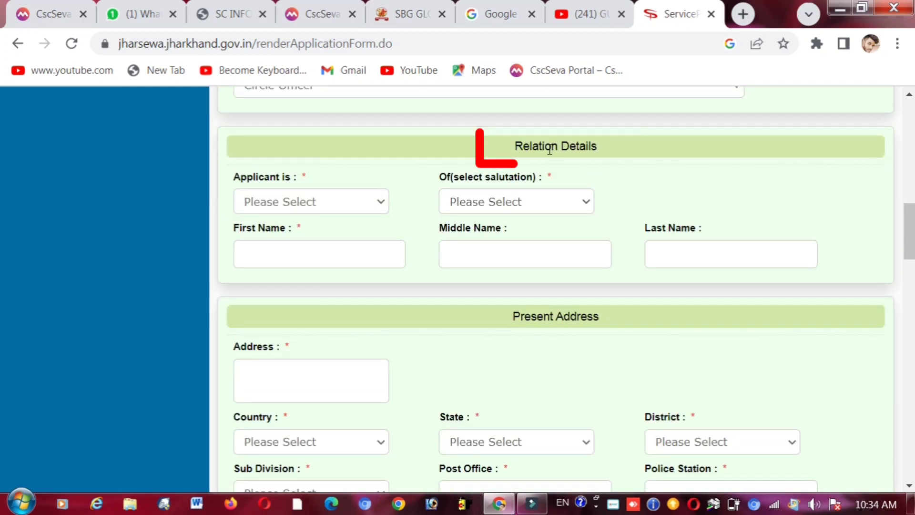
# - In Relation Details, set 'Applicant is' to Son with Shri as the salutation
pyautogui.tripleClick(549, 150)
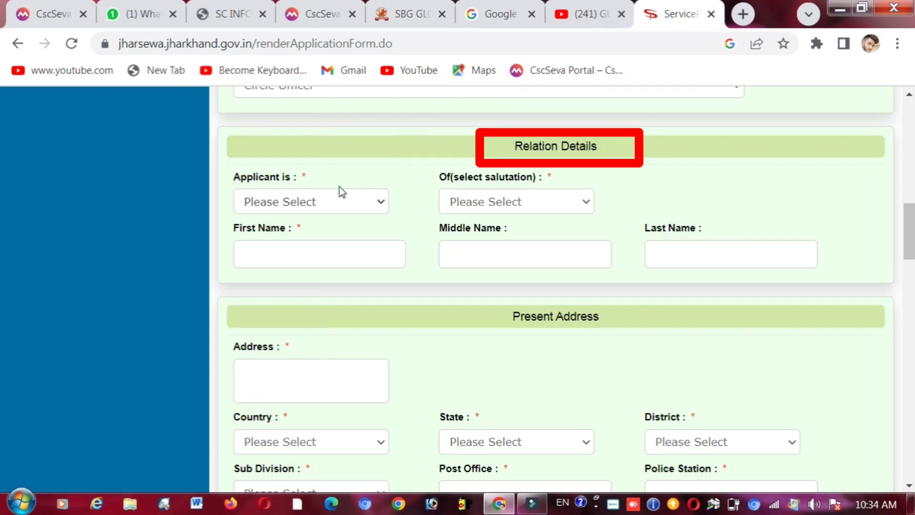
pyautogui.click(335, 202)
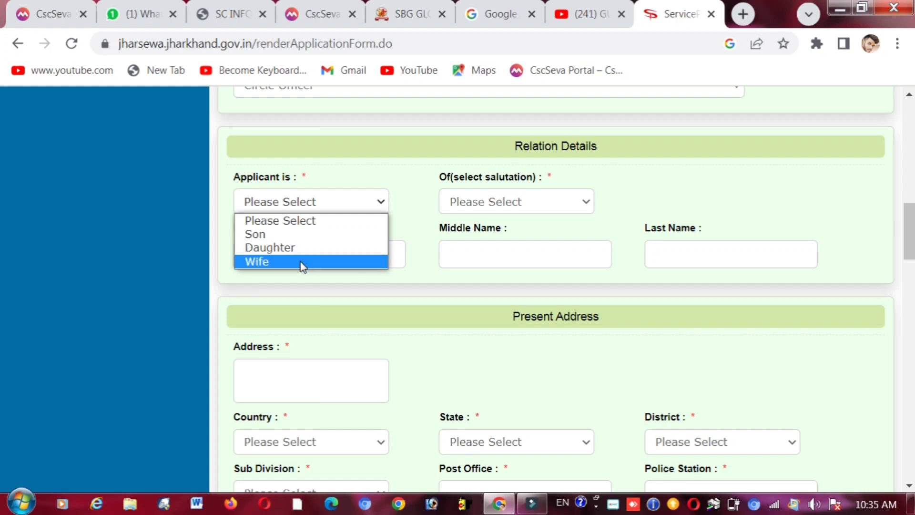
pyautogui.click(317, 234)
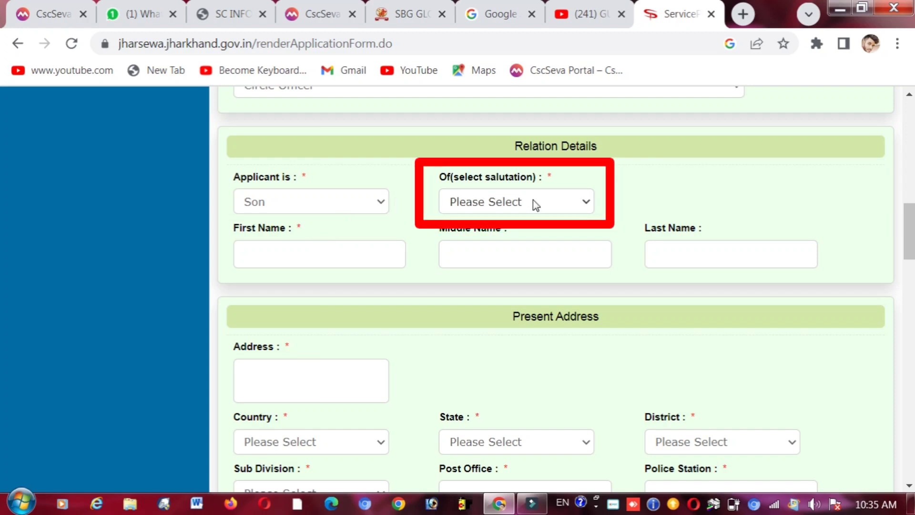
pyautogui.click(509, 204)
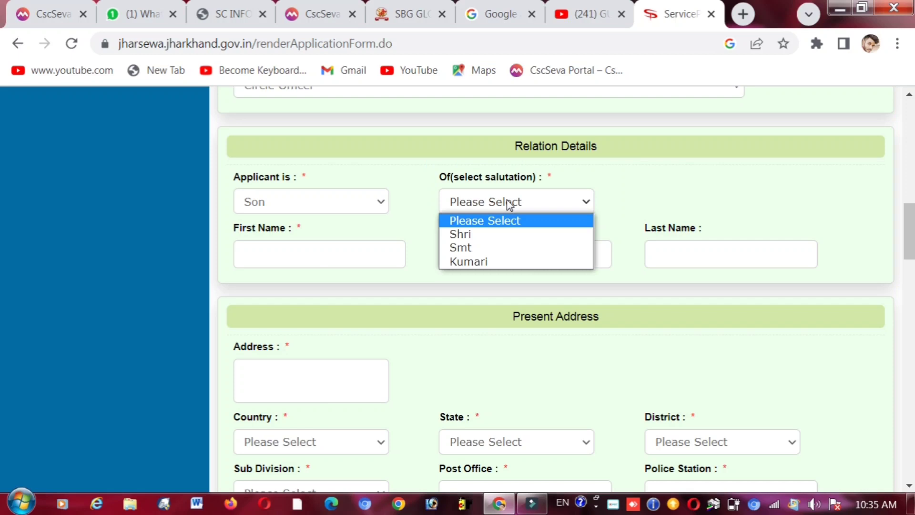
pyautogui.click(494, 235)
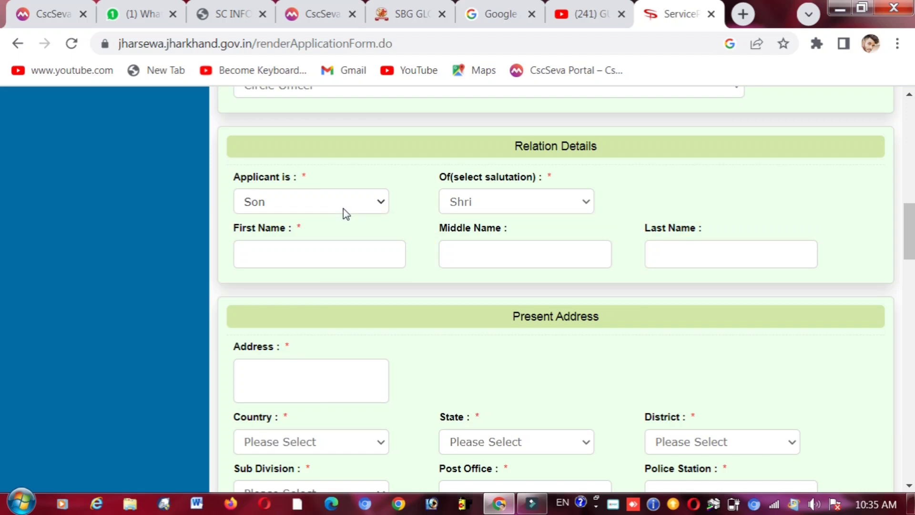
pyautogui.click(493, 204)
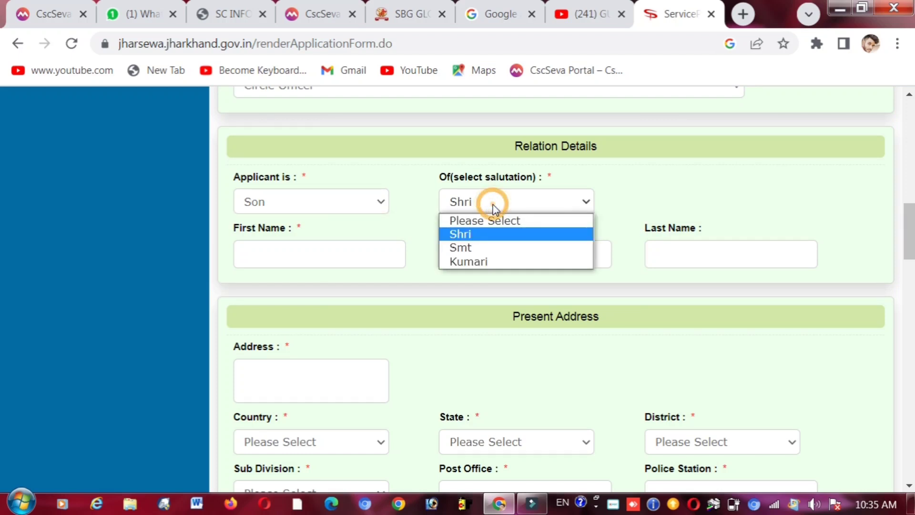
pyautogui.click(480, 235)
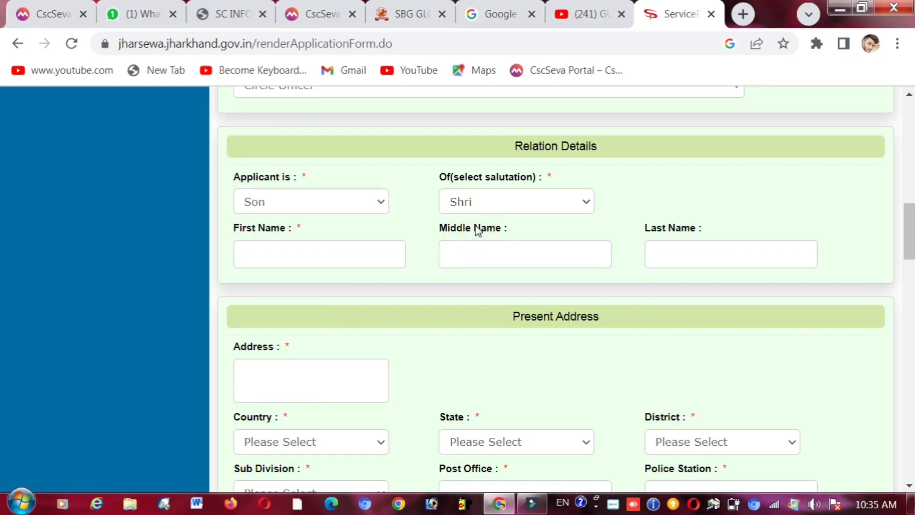
pyautogui.click(325, 256)
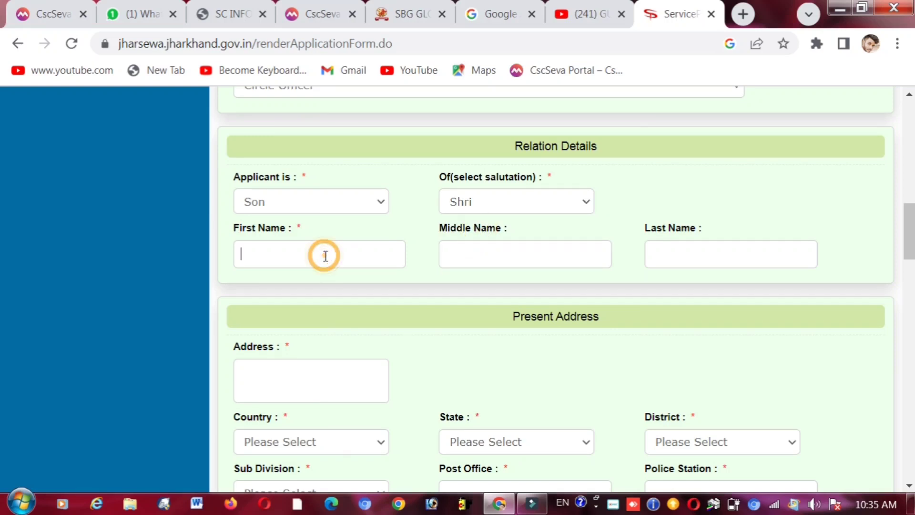
pyautogui.click(504, 251)
pyautogui.click(720, 266)
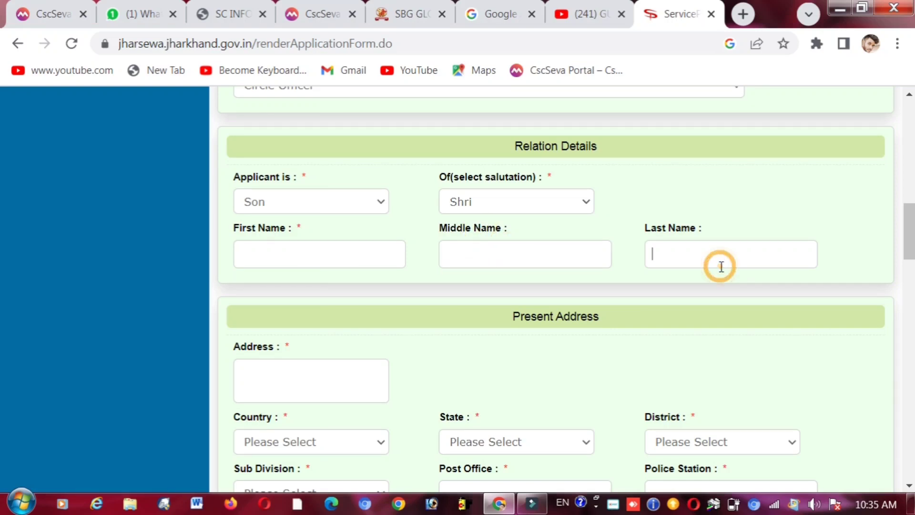
# - Set the Present Address country to India
pyautogui.scroll(-1, 910, 210)
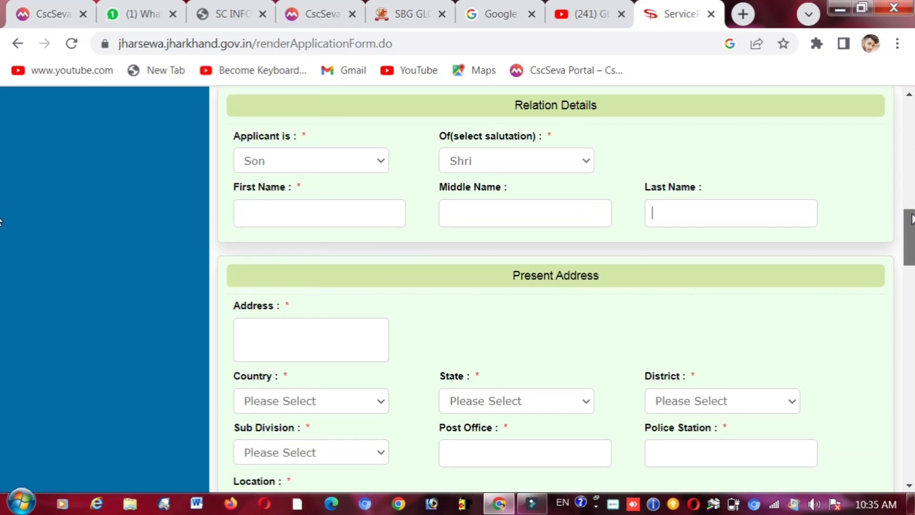
pyautogui.moveTo(912, 221); pyautogui.dragTo(912, 224)
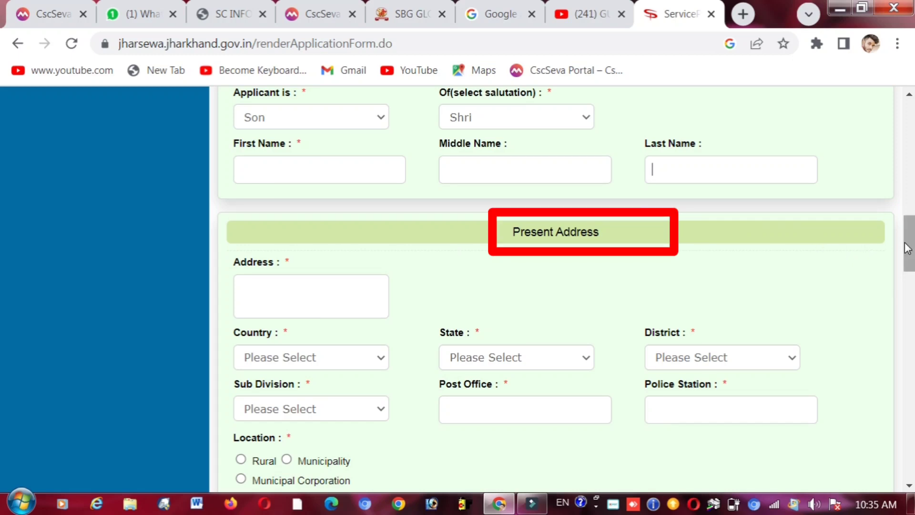
pyautogui.moveTo(908, 248); pyautogui.dragTo(908, 260)
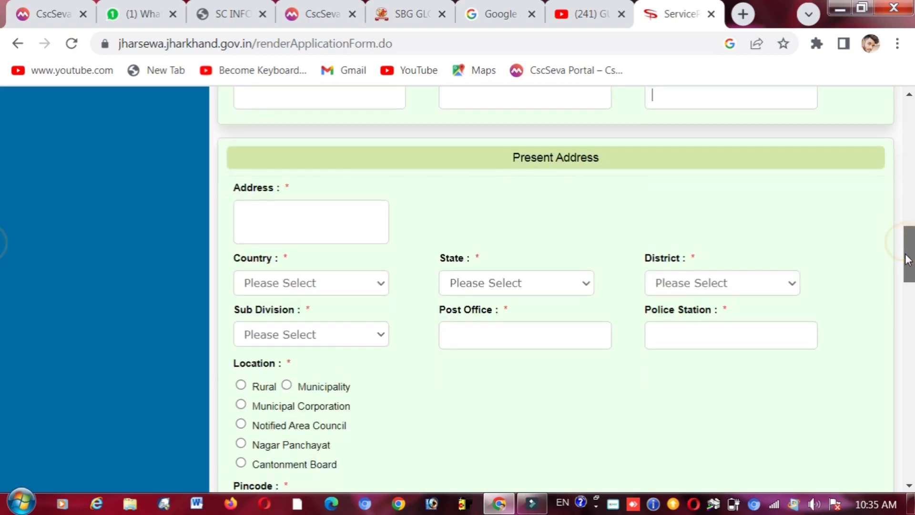
pyautogui.tripleClick(519, 157)
pyautogui.click(460, 162)
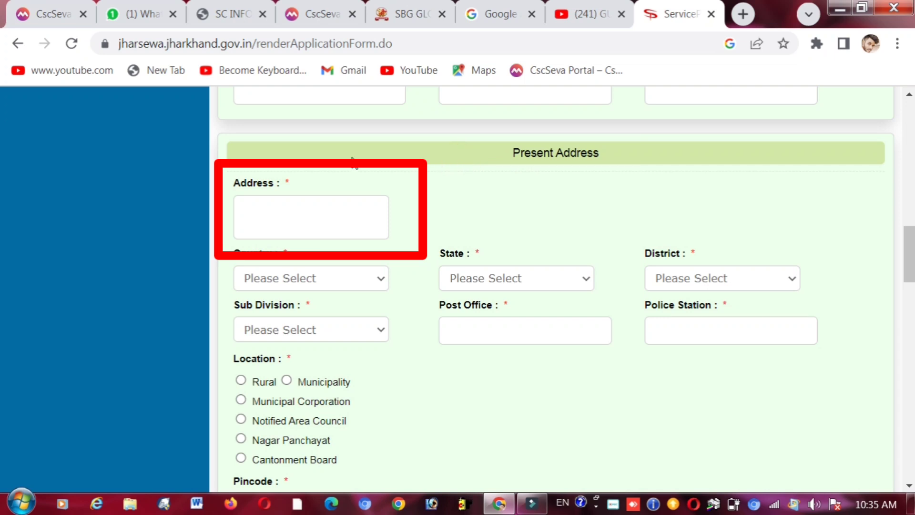
pyautogui.click(303, 208)
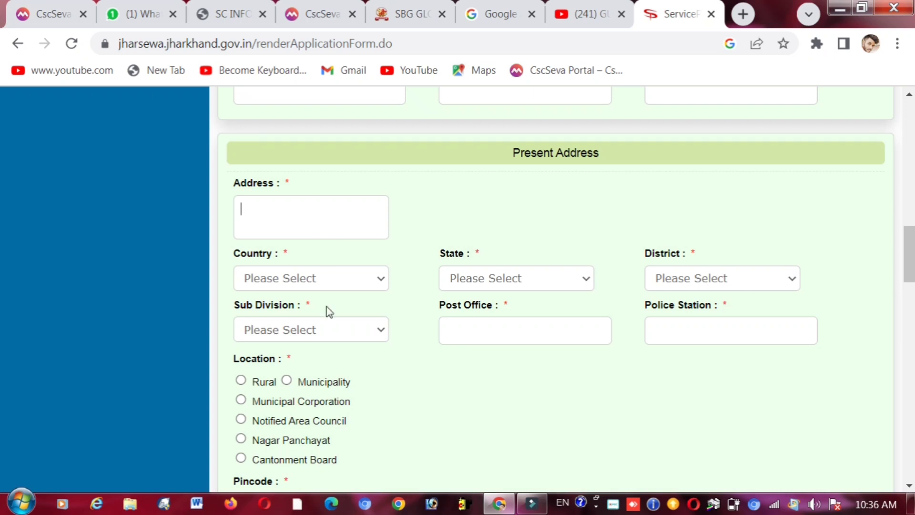
pyautogui.click(319, 279)
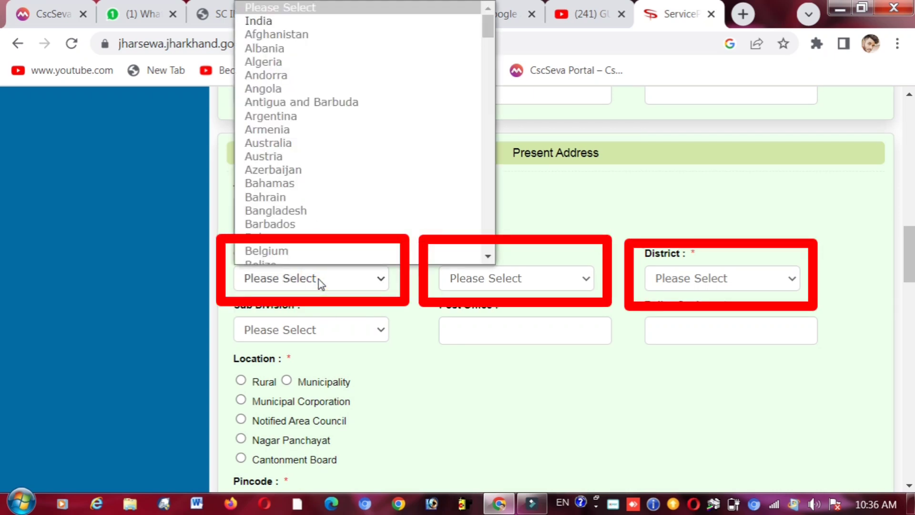
pyautogui.press('Down')
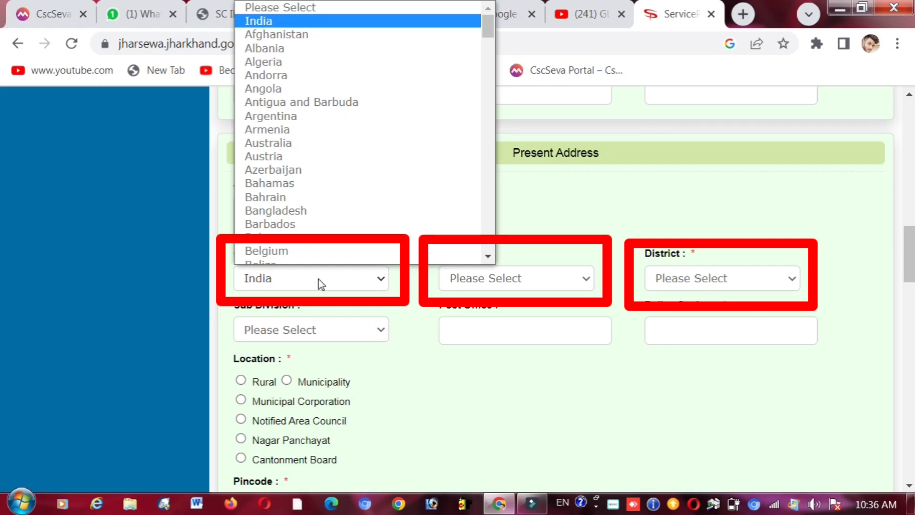
pyautogui.press('Return')
# - Choose state JHARKHAND, district GARHWA and sub division NAGAR UNTARI
pyautogui.click(478, 280)
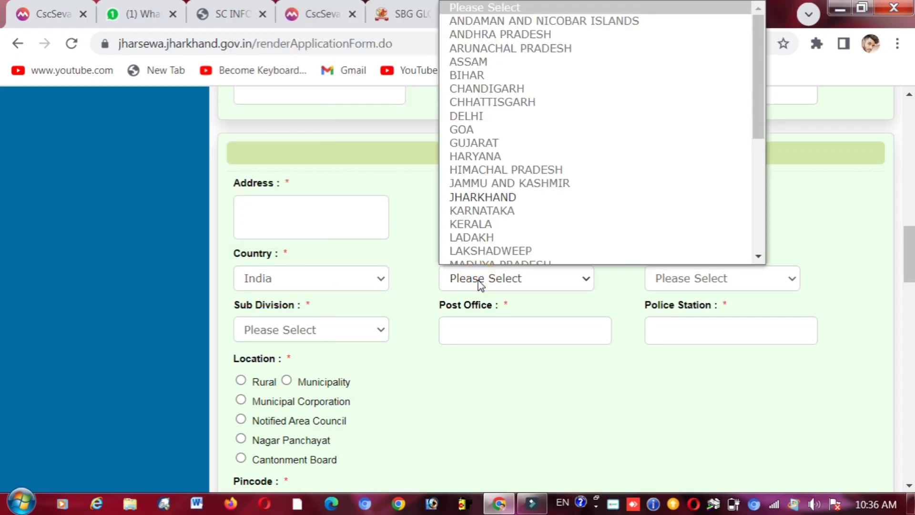
pyautogui.write('jh')
pyautogui.press('Return')
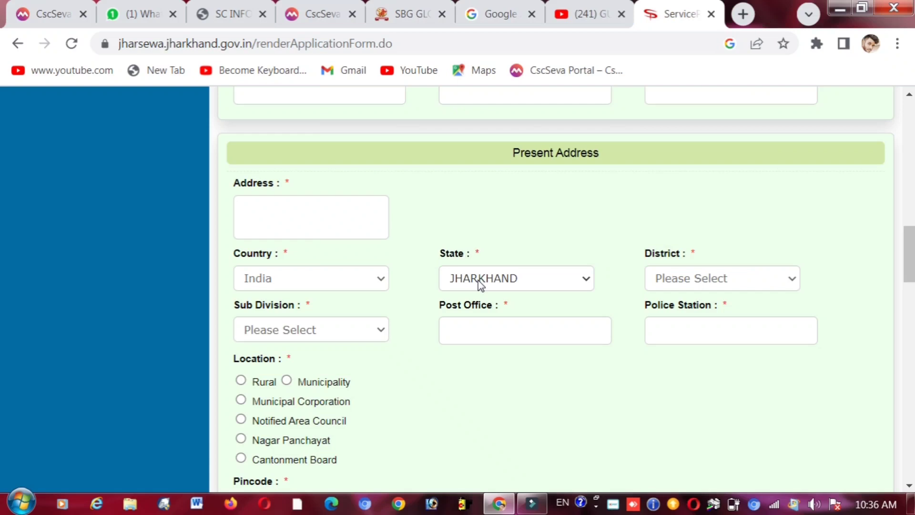
pyautogui.click(709, 284)
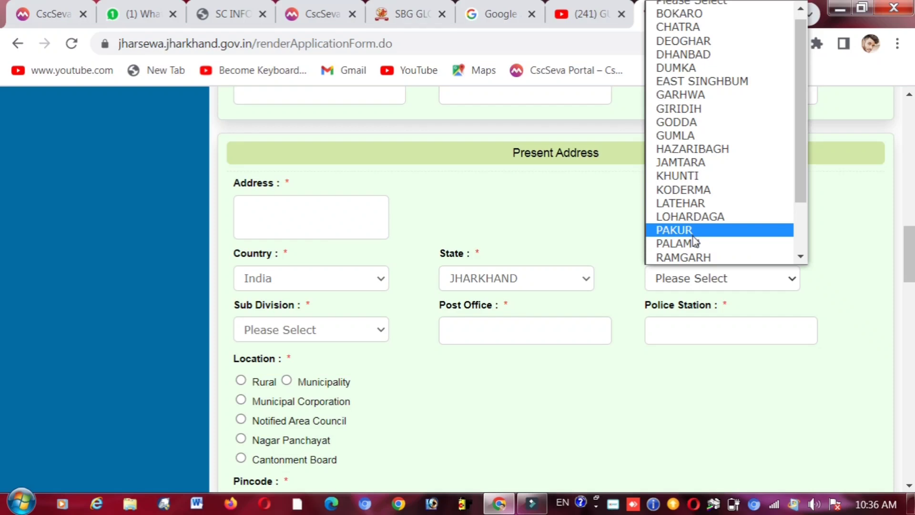
pyautogui.press('g')
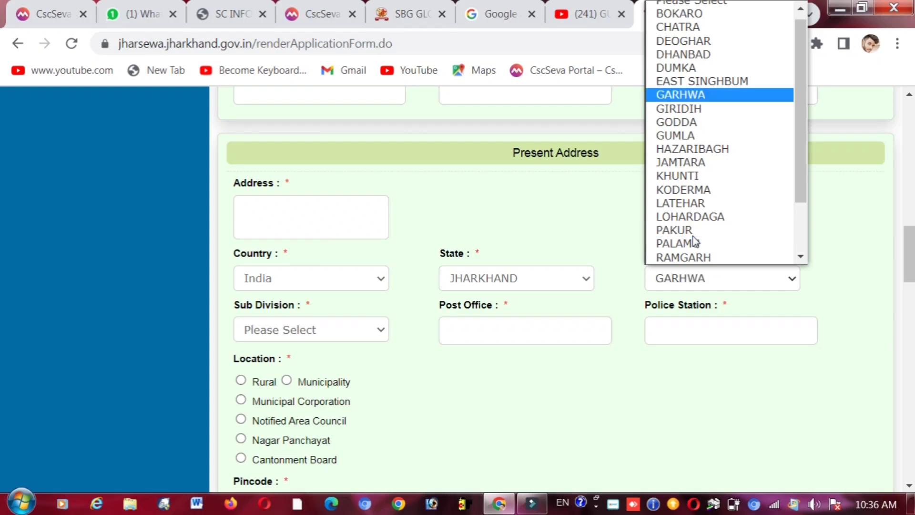
pyautogui.press('Return')
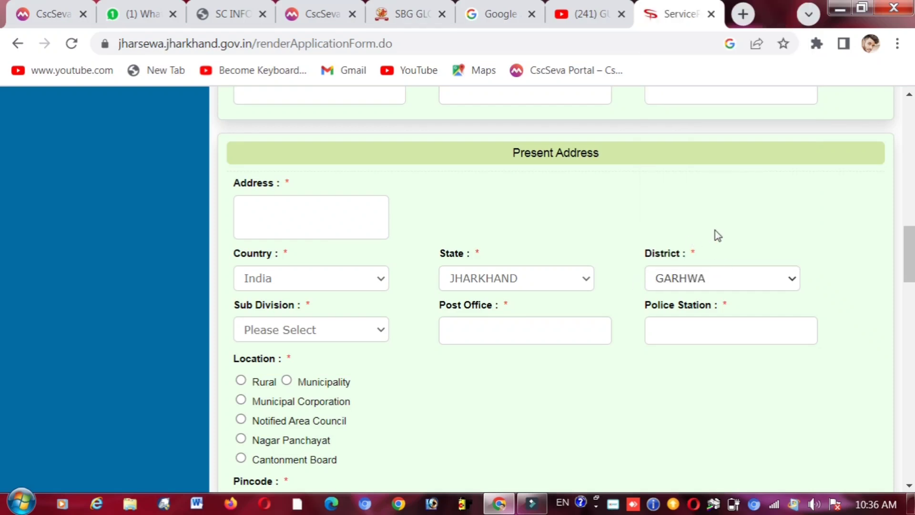
pyautogui.click(289, 323)
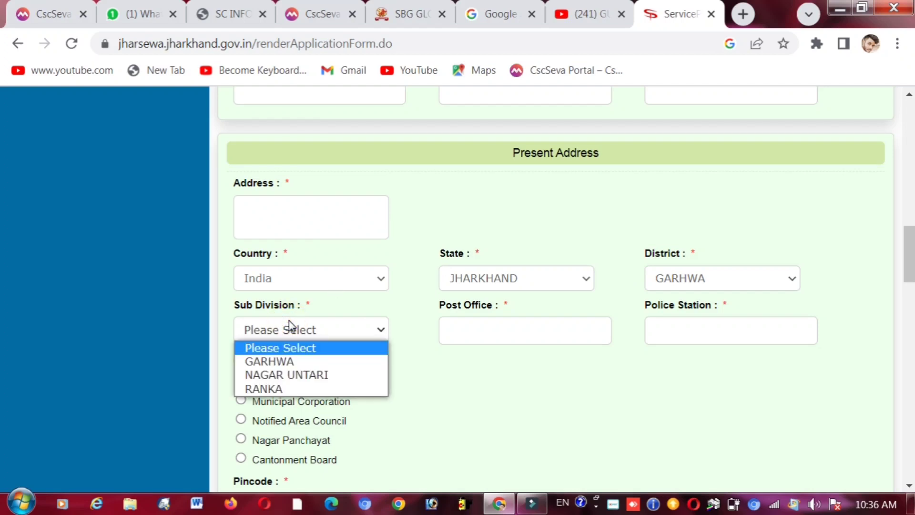
pyautogui.click(288, 375)
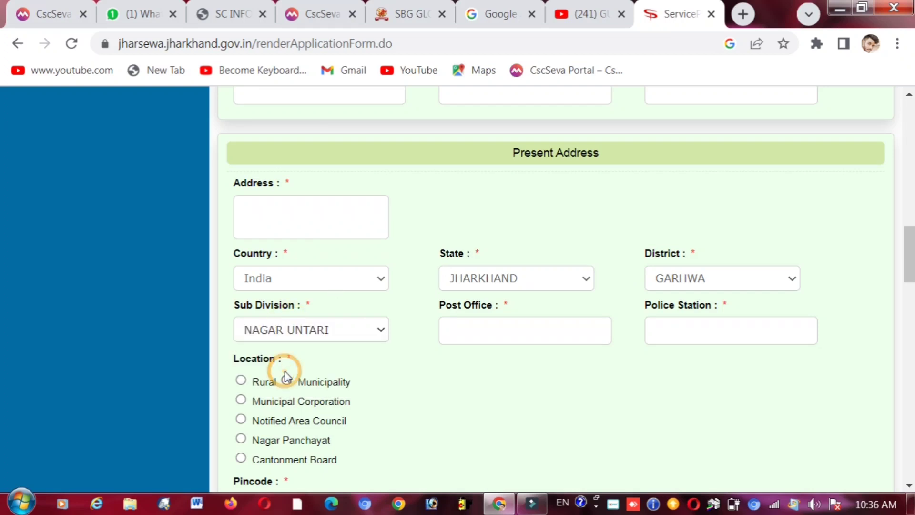
# - Step through the Post Office and Police Station fields of the present address
pyautogui.click(476, 321)
pyautogui.tripleClick(472, 306)
pyautogui.click(492, 330)
pyautogui.doubleClick(697, 307)
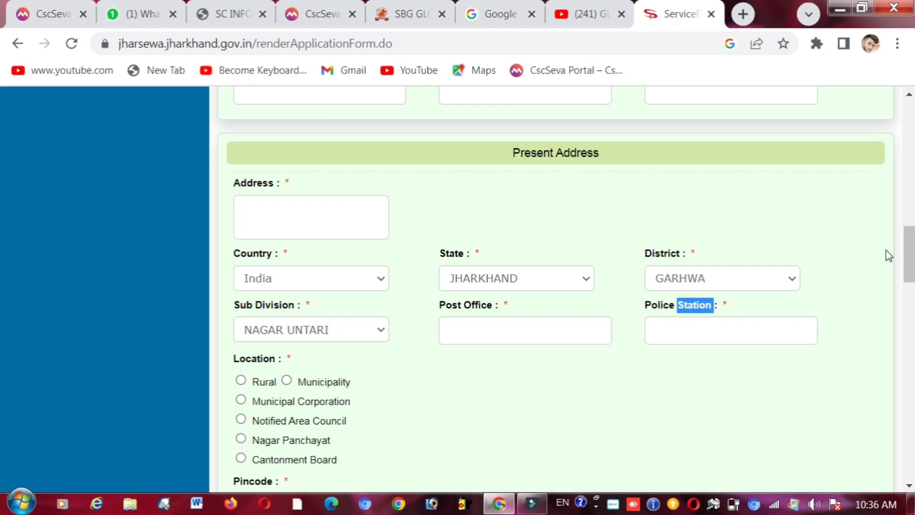
pyautogui.click(699, 328)
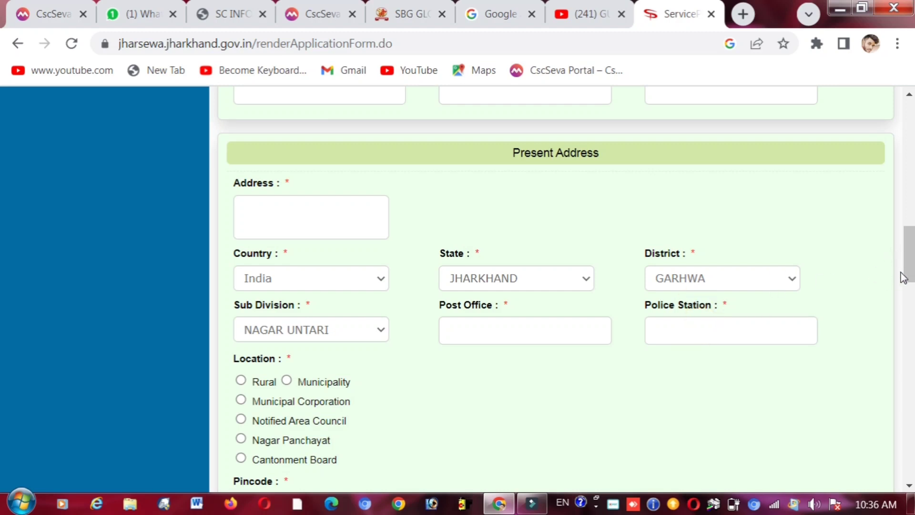
pyautogui.scroll(-3, 2, 286)
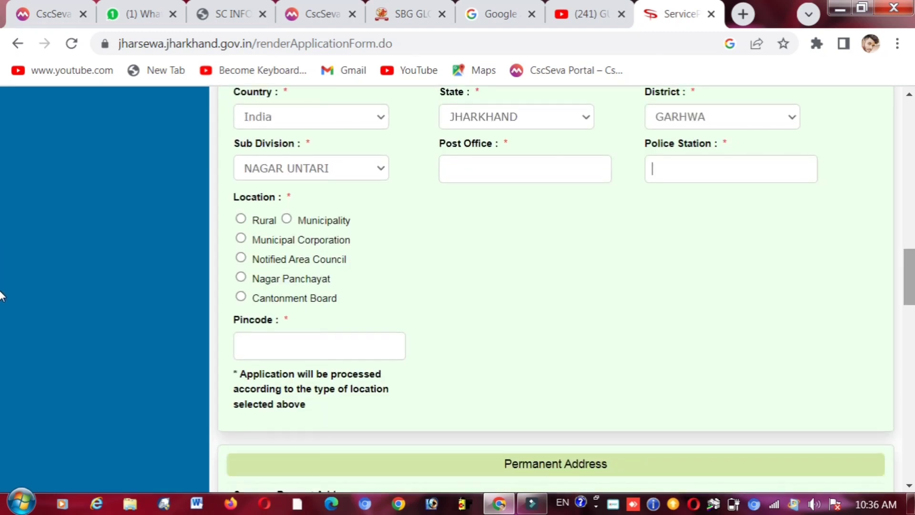
# - Mark the present address location as Rural
pyautogui.tripleClick(253, 198)
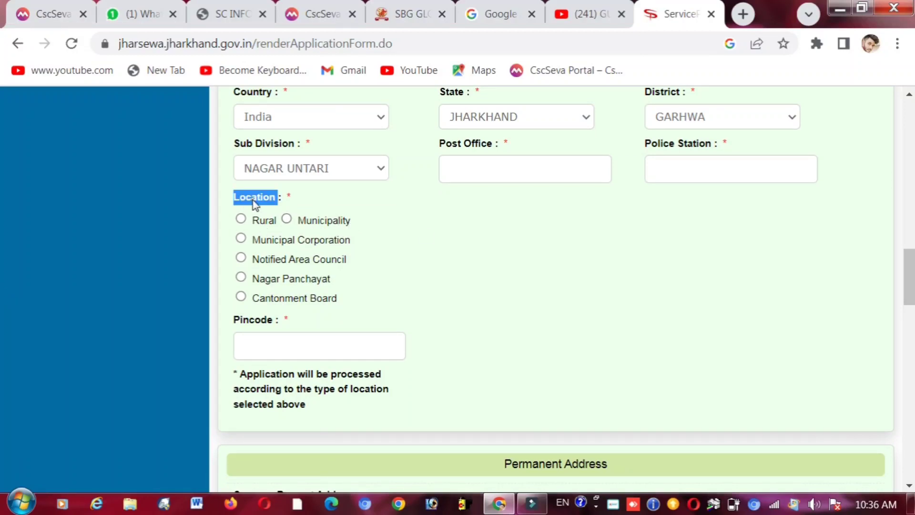
pyautogui.click(318, 204)
pyautogui.click(241, 219)
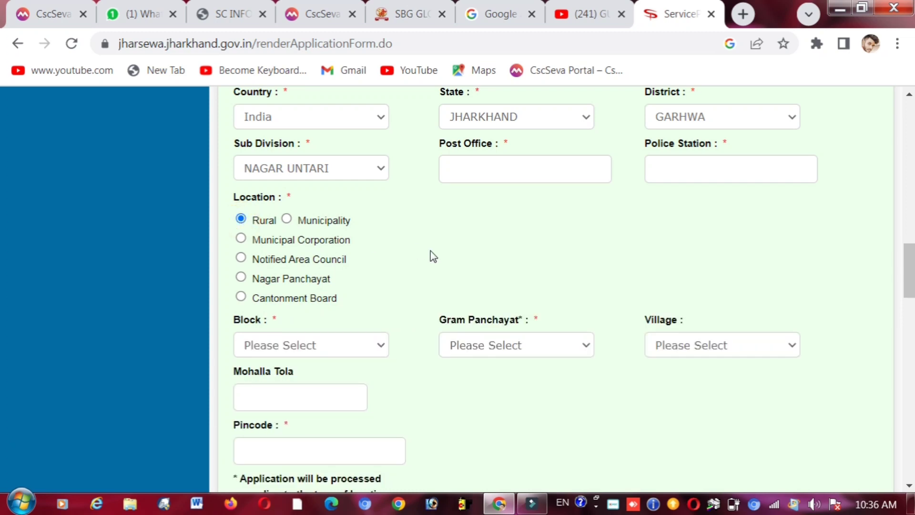
pyautogui.moveTo(910, 272); pyautogui.dragTo(909, 285)
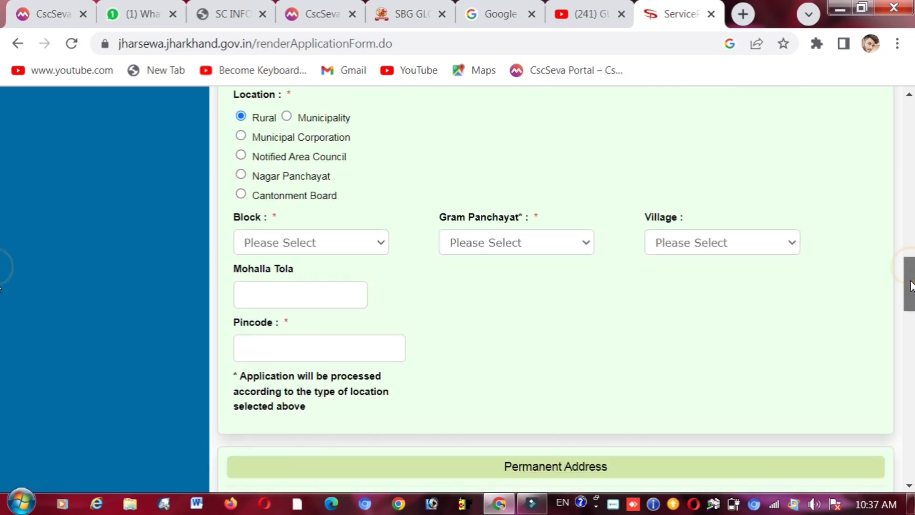
# - Select block KANDI, gram panchayat HARIHARPUR and village Hariharpur
pyautogui.click(343, 232)
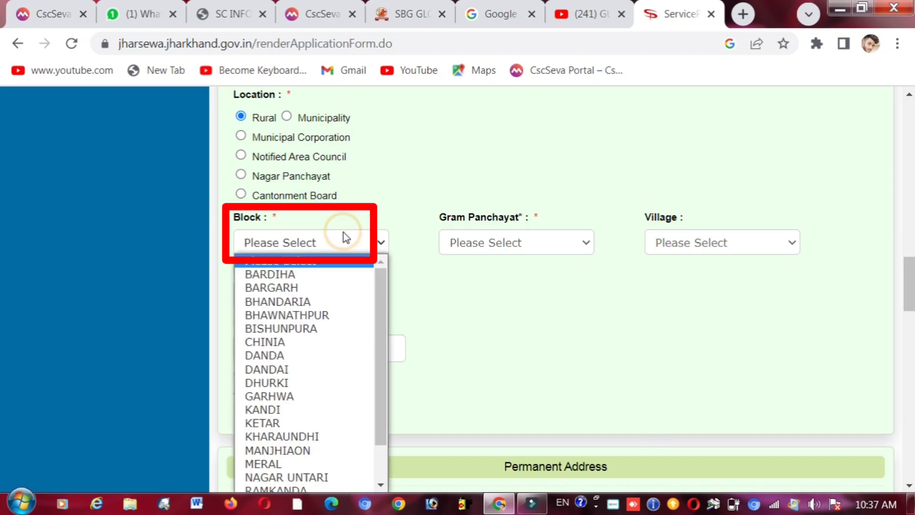
pyautogui.press('k')
pyautogui.press('Return')
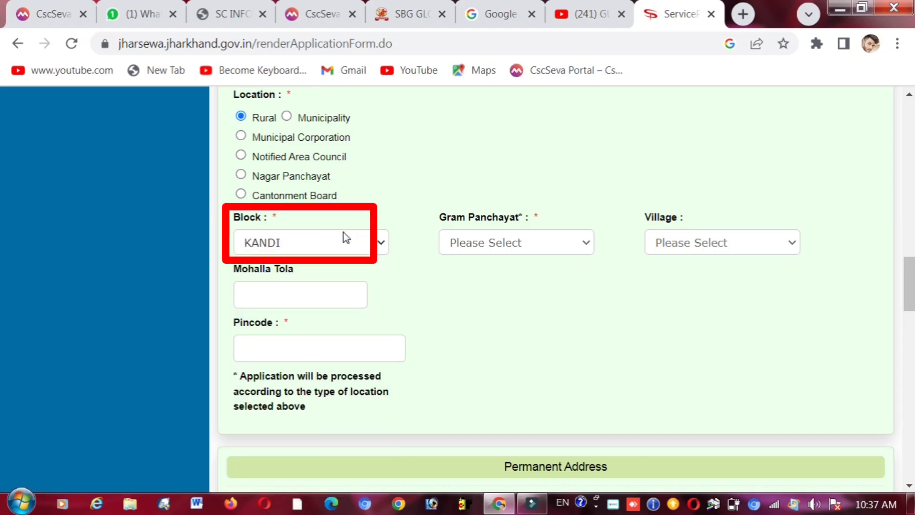
pyautogui.click(470, 255)
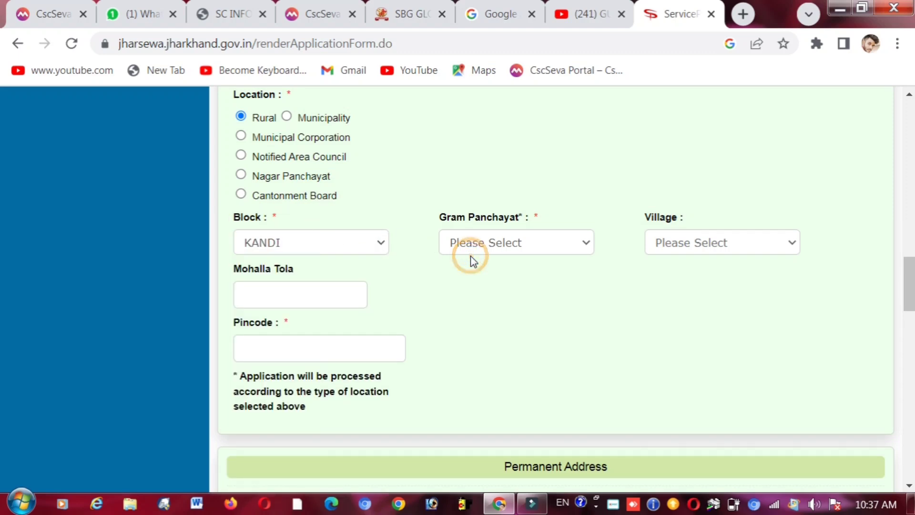
pyautogui.click(488, 250)
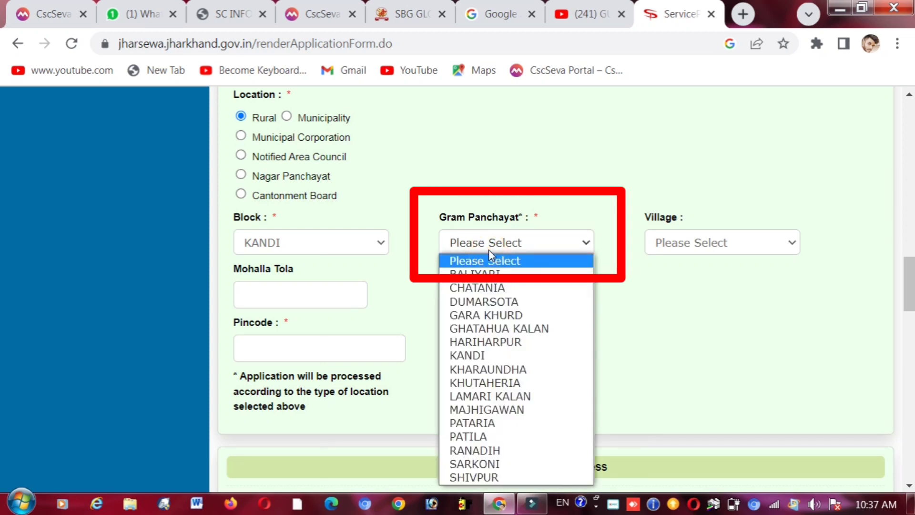
pyautogui.press('h')
pyautogui.press('Return')
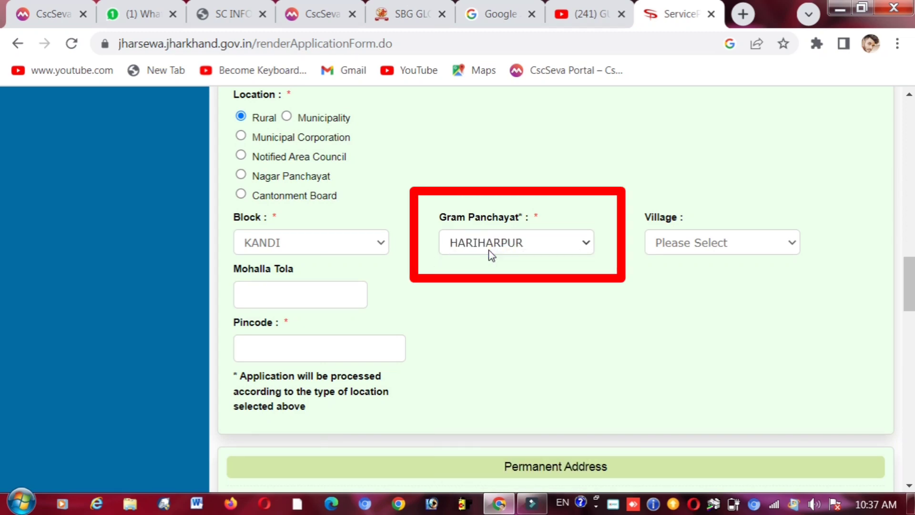
pyautogui.click(710, 243)
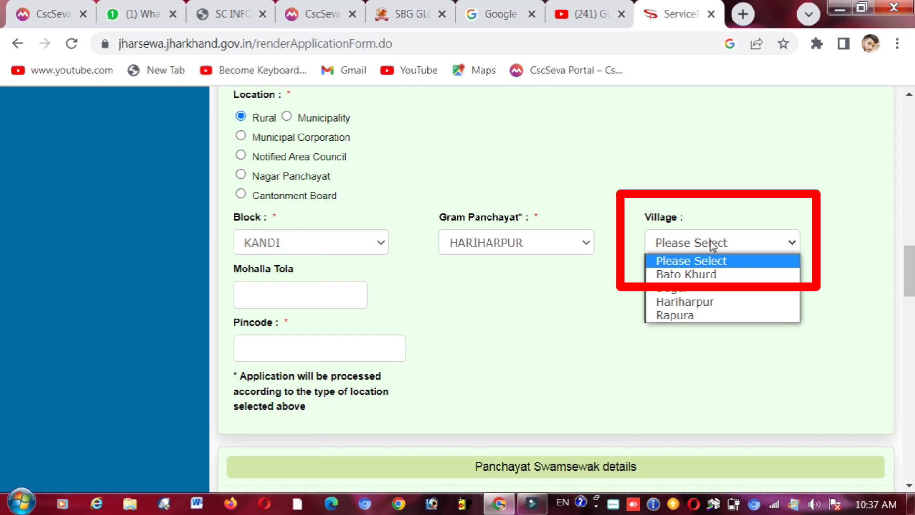
pyautogui.click(704, 302)
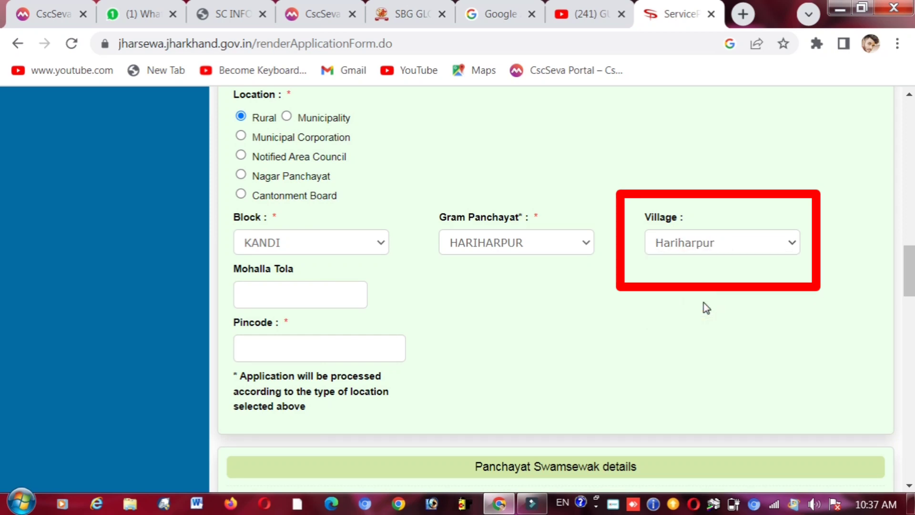
# - Enter abcd as the Mohalla Tola and move to the Pincode field
pyautogui.click(272, 304)
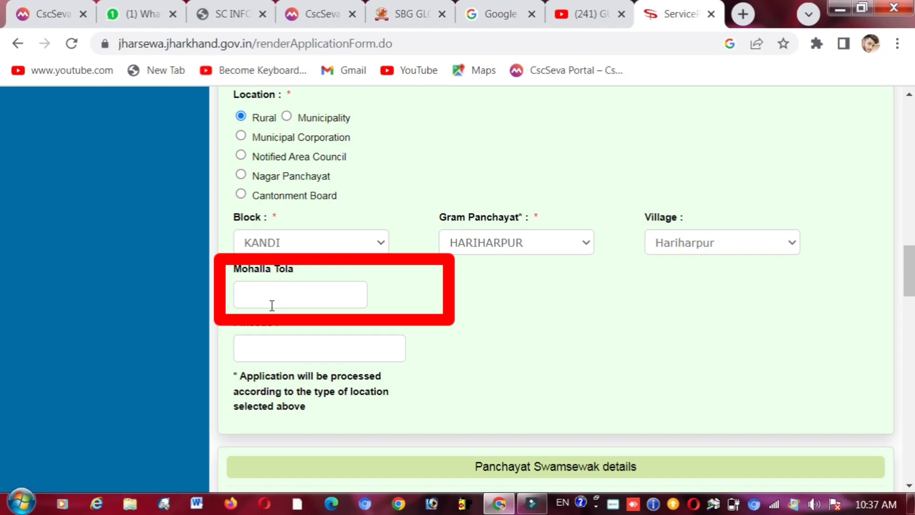
pyautogui.write('jjsj')
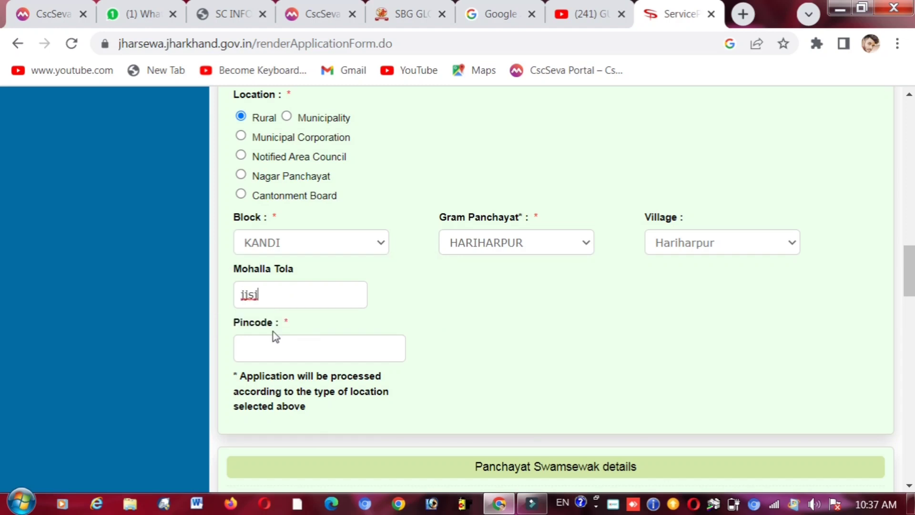
pyautogui.press('BackSpace')
pyautogui.press('BackSpace')
pyautogui.press('BackSpace')
pyautogui.press('BackSpace')
pyautogui.write('abcd')
pyautogui.click(272, 342)
pyautogui.tripleClick(254, 323)
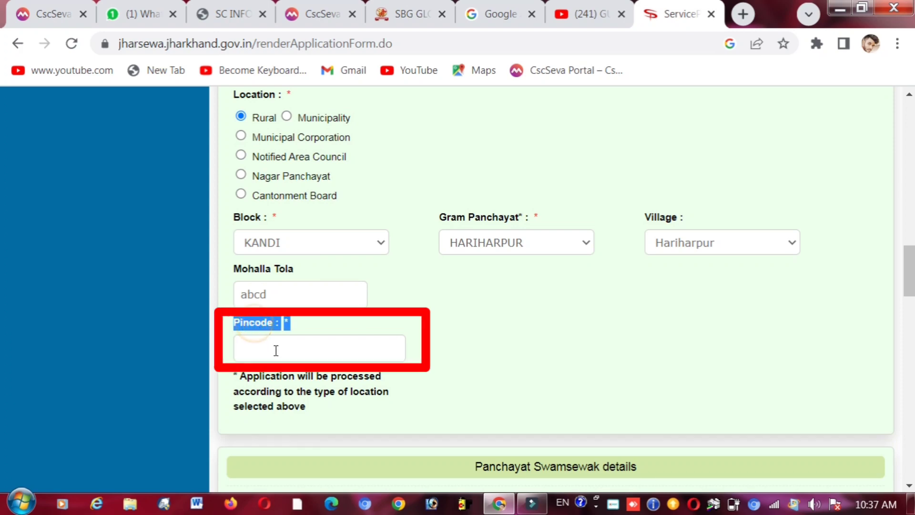
pyautogui.click(275, 350)
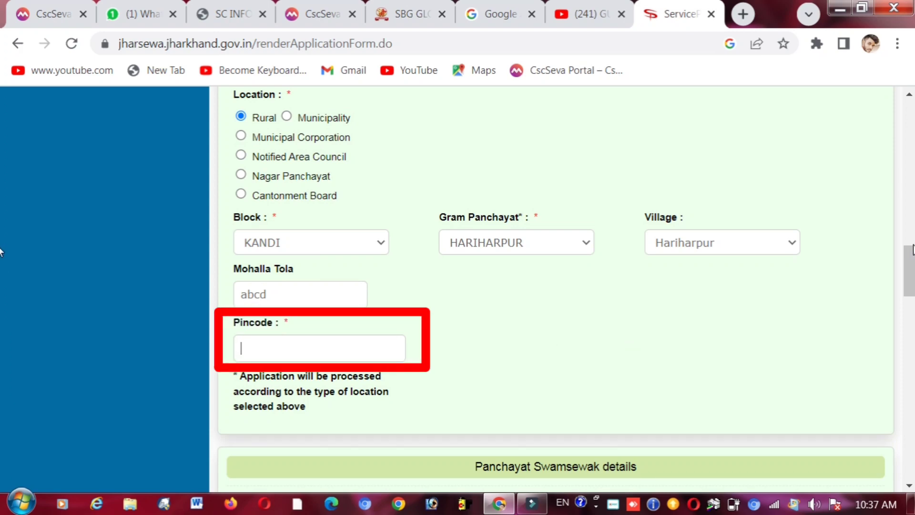
# - Scroll past the Panchayat Swamsewak details, leaving them blank
pyautogui.scroll(-7, 1, 267)
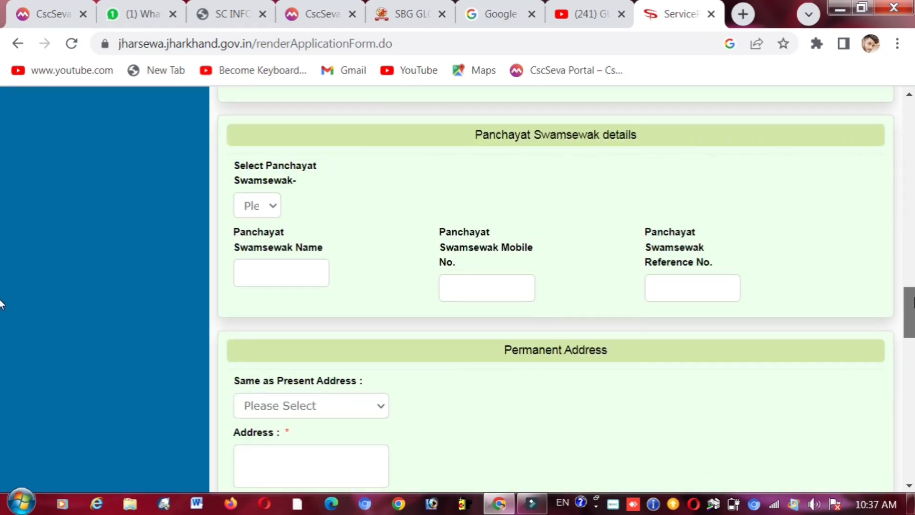
pyautogui.moveTo(914, 299); pyautogui.dragTo(914, 297)
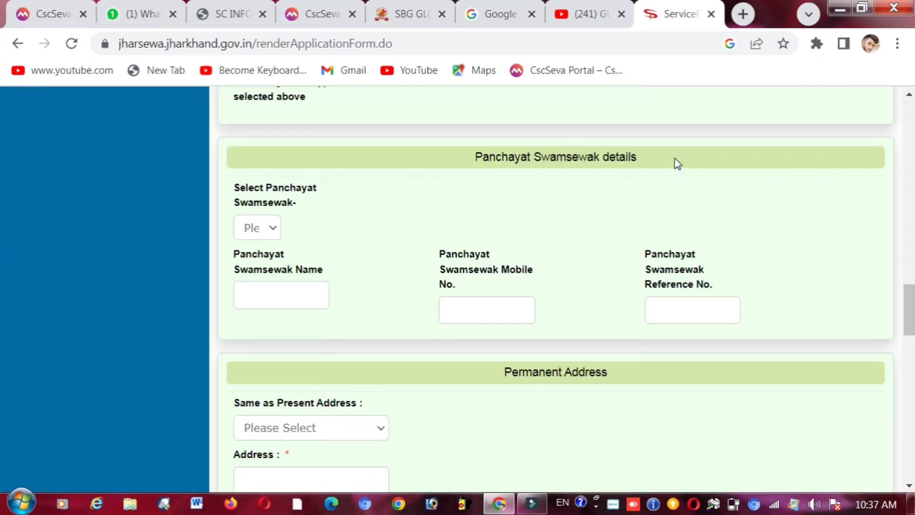
pyautogui.tripleClick(492, 155)
pyautogui.click(419, 212)
pyautogui.click(578, 212)
pyautogui.moveTo(905, 290); pyautogui.dragTo(910, 328)
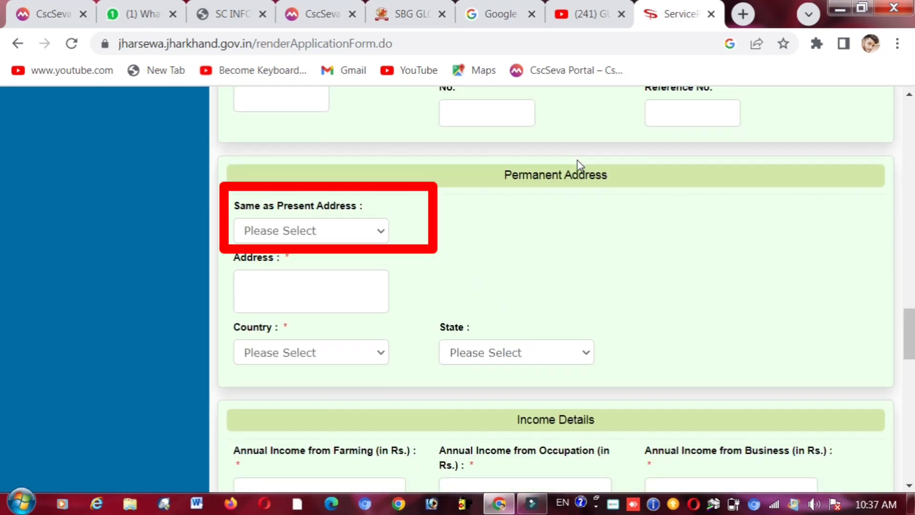
# - Set Same as Present Address to Yes so the permanent address auto-fills
pyautogui.click(366, 235)
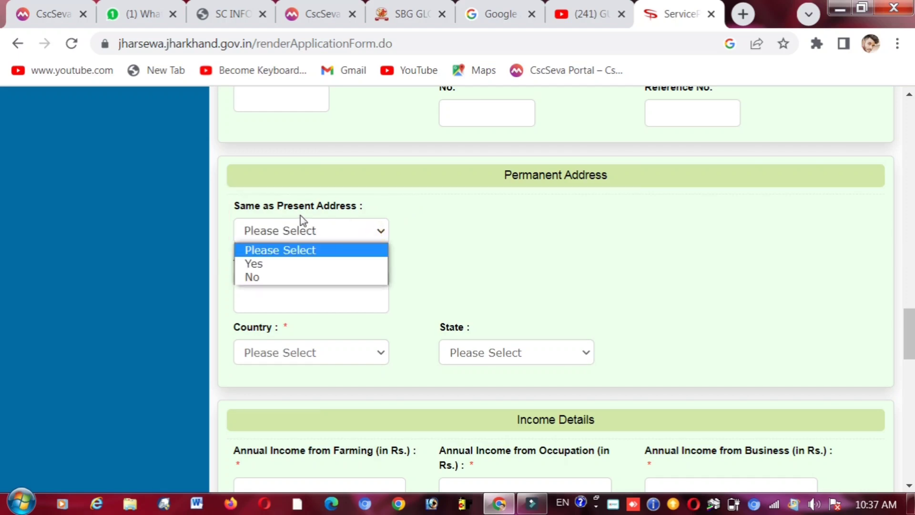
pyautogui.click(303, 264)
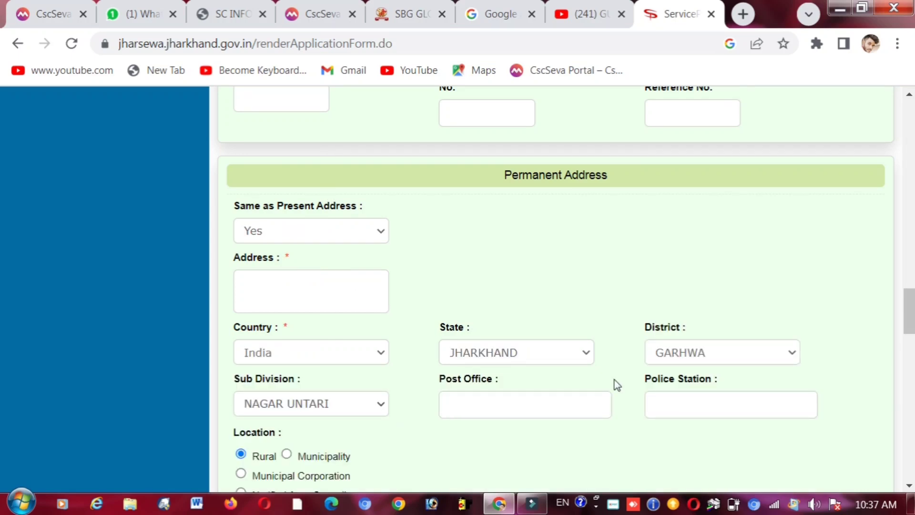
pyautogui.scroll(-2, 910, 342)
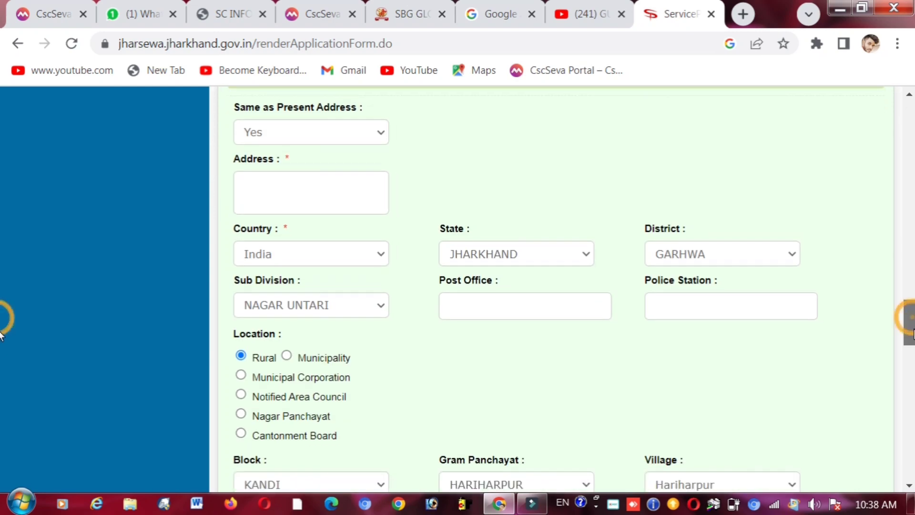
pyautogui.scroll(-2, 911, 347)
pyautogui.scroll(-2, 911, 347)
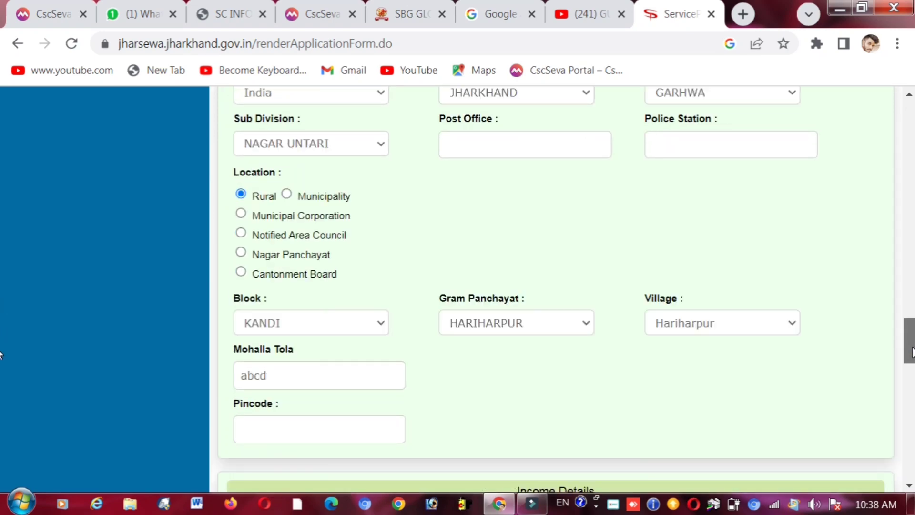
pyautogui.moveTo(912, 352); pyautogui.dragTo(912, 388)
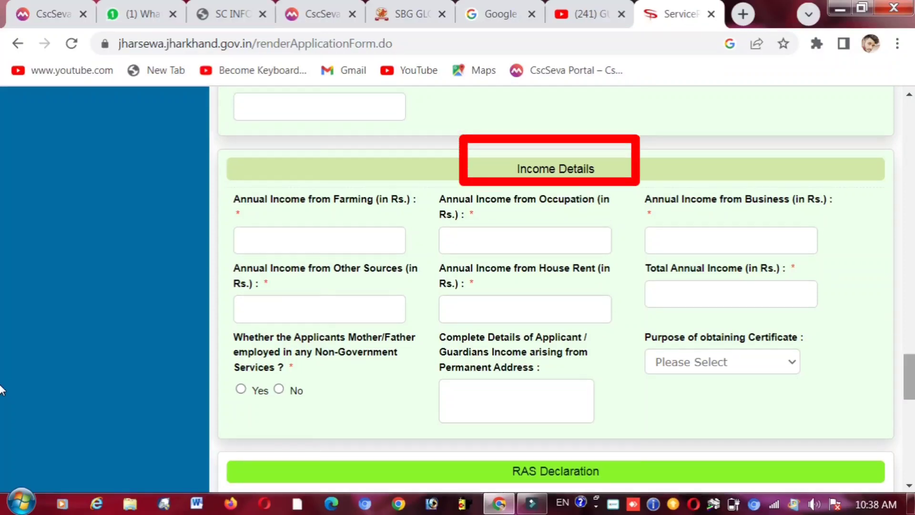
pyautogui.tripleClick(540, 171)
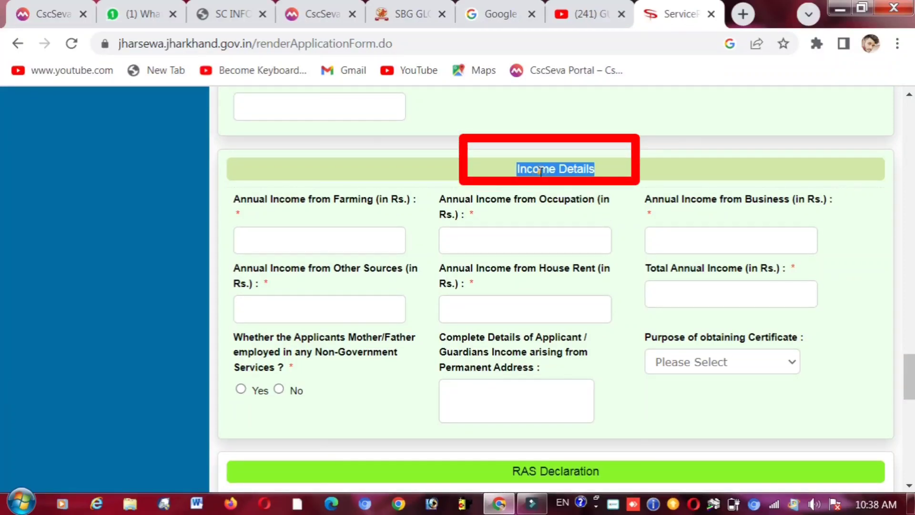
pyautogui.click(613, 167)
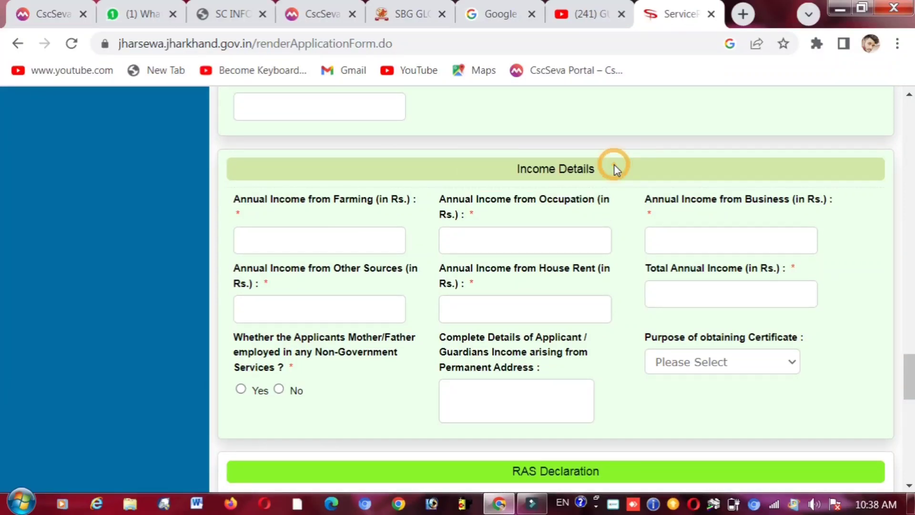
pyautogui.moveTo(907, 383); pyautogui.dragTo(910, 386)
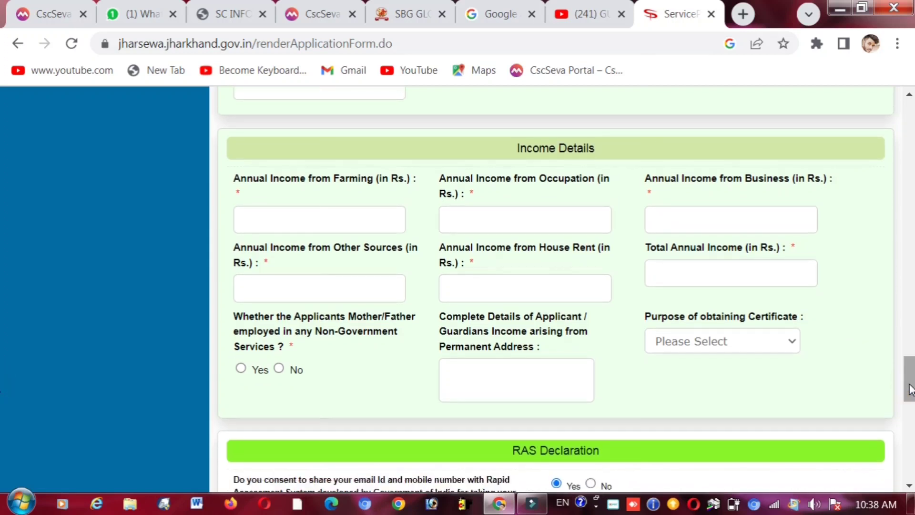
pyautogui.tripleClick(281, 181)
pyautogui.click(281, 183)
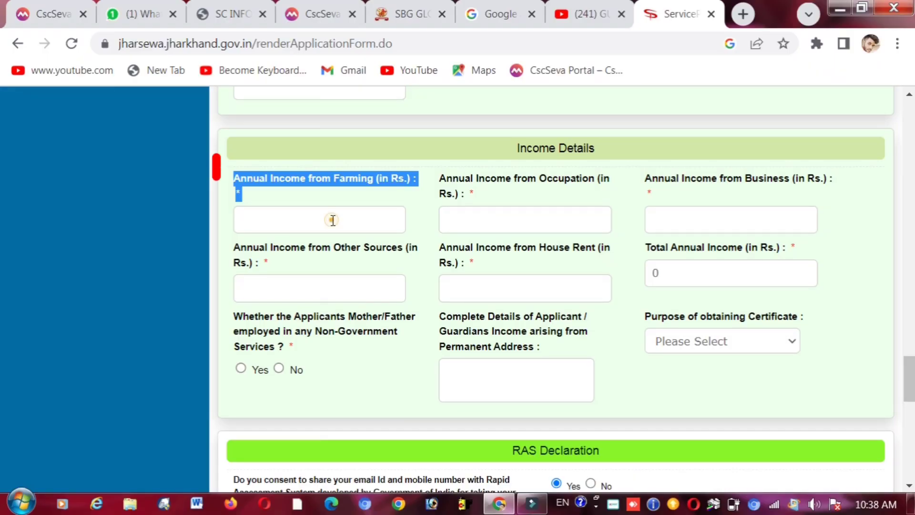
# - Enter annual income: farming 35000, occupation 5000 and business 30000
pyautogui.click(332, 219)
pyautogui.write('35')
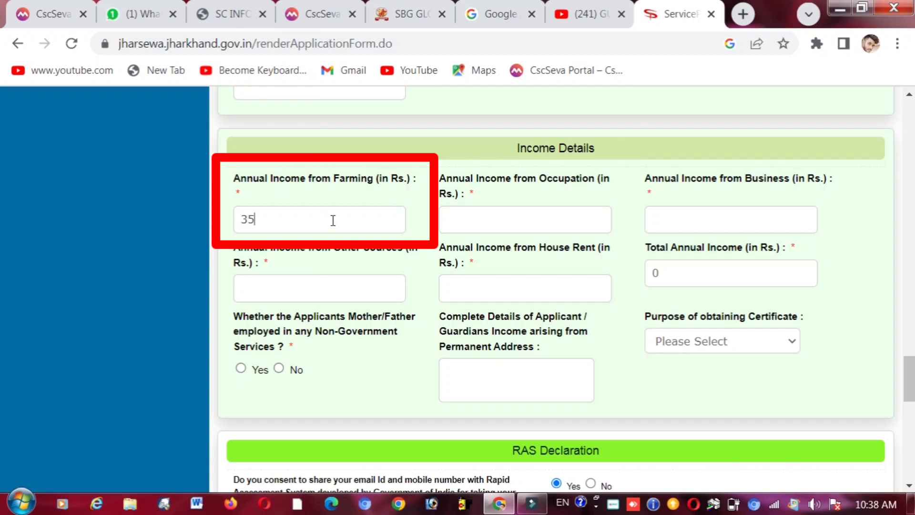
pyautogui.write('000')
pyautogui.click(503, 215)
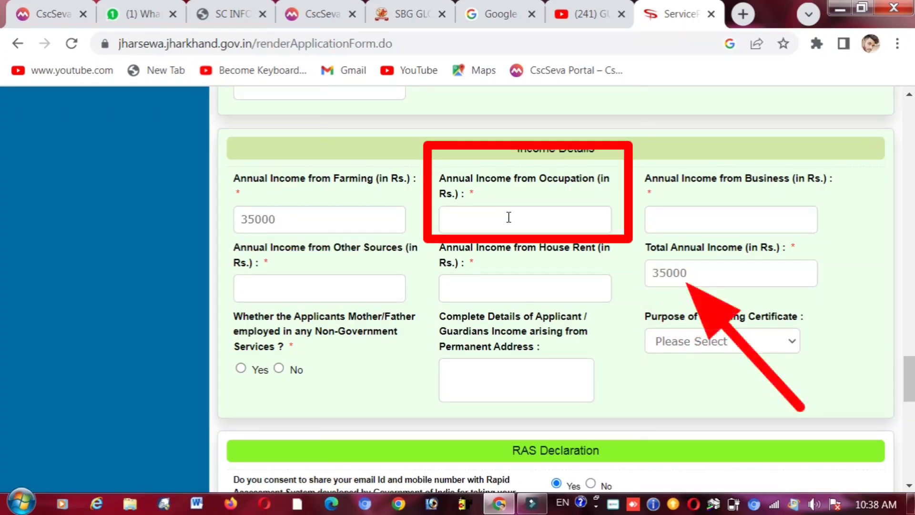
pyautogui.press('BackSpace')
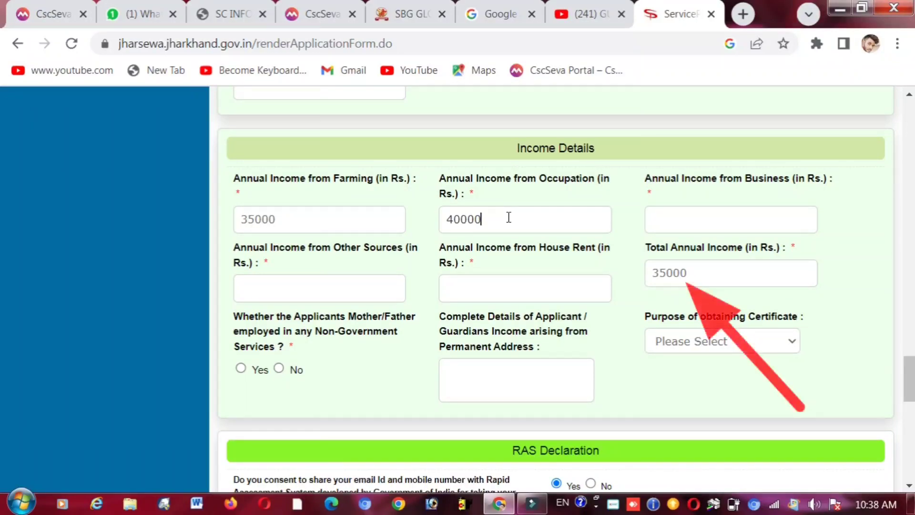
pyautogui.click(664, 224)
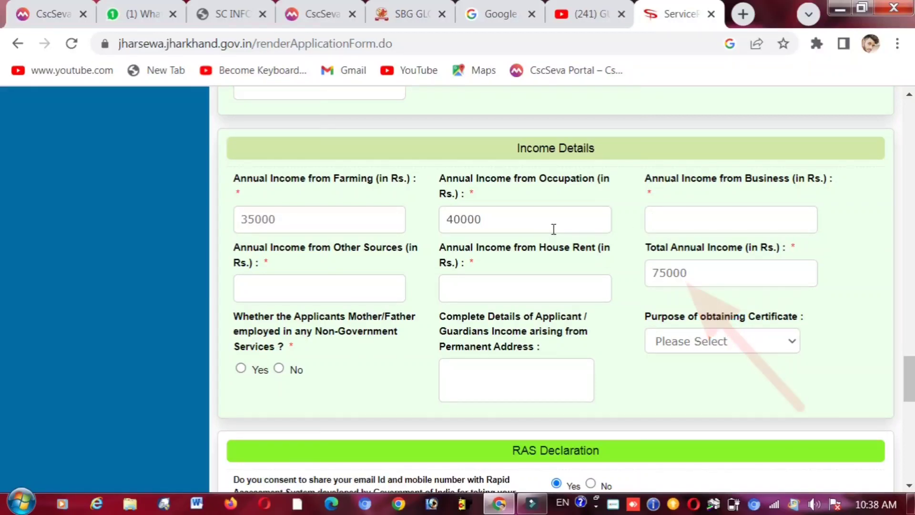
pyautogui.press('BackSpace')
pyautogui.press('BackSpace')
pyautogui.press('BackSpace')
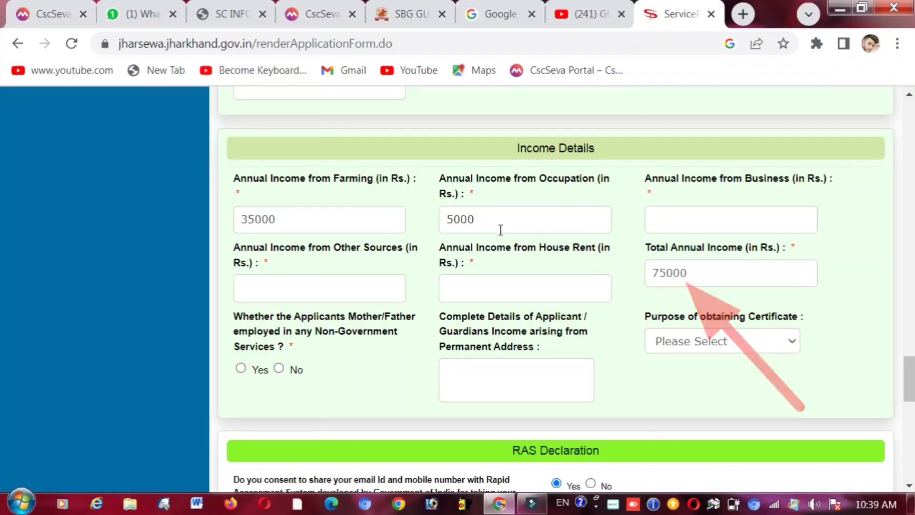
pyautogui.click(668, 209)
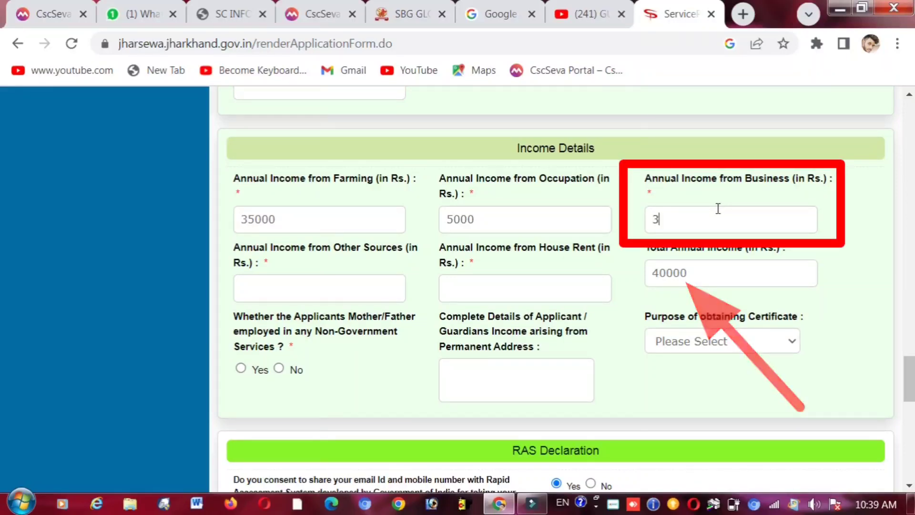
pyautogui.write('30000')
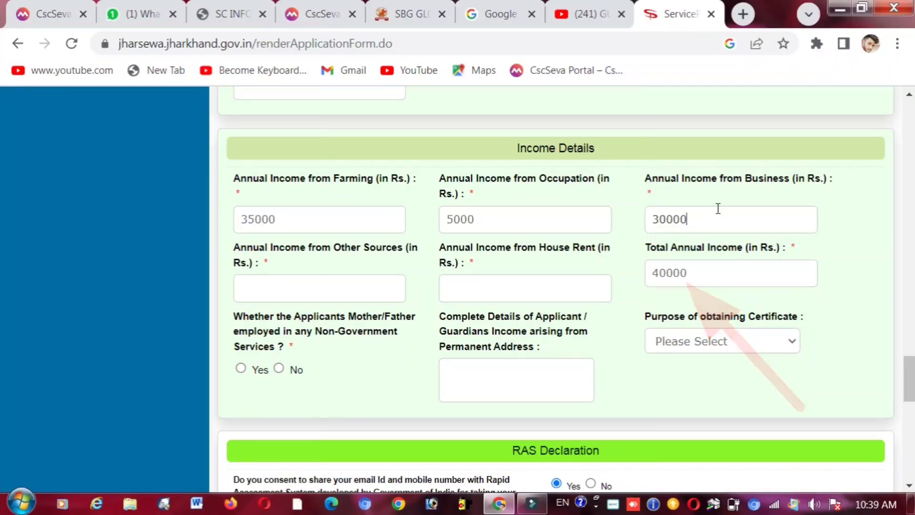
# - Enter 10000 for other sources and 0 for house rent income
pyautogui.click(368, 292)
pyautogui.write('1')
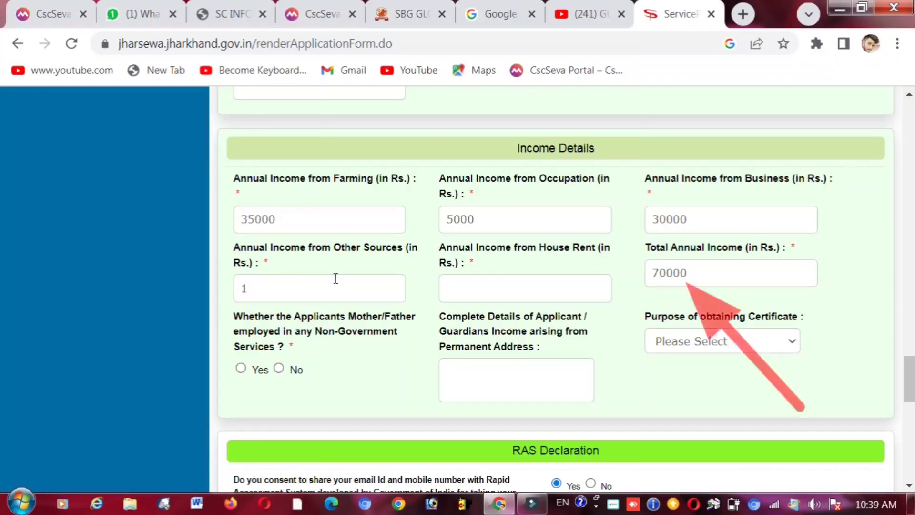
pyautogui.write('0')
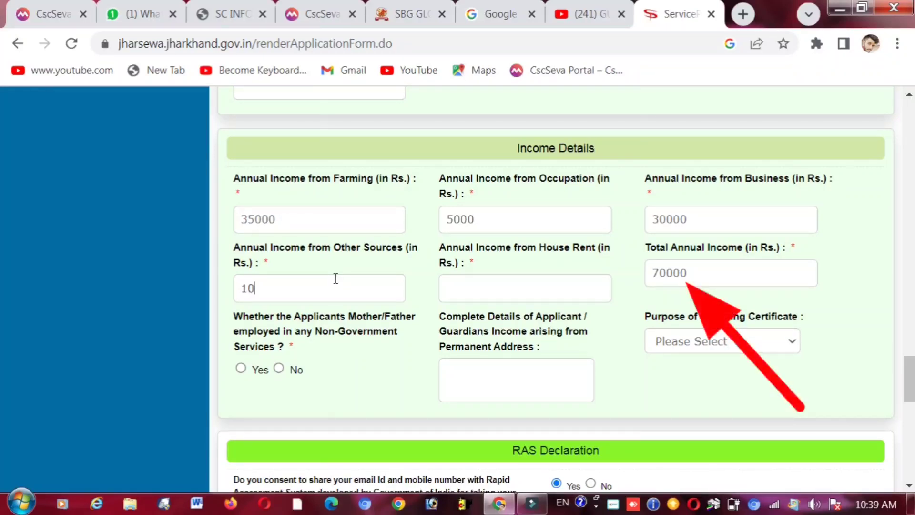
pyautogui.write('000')
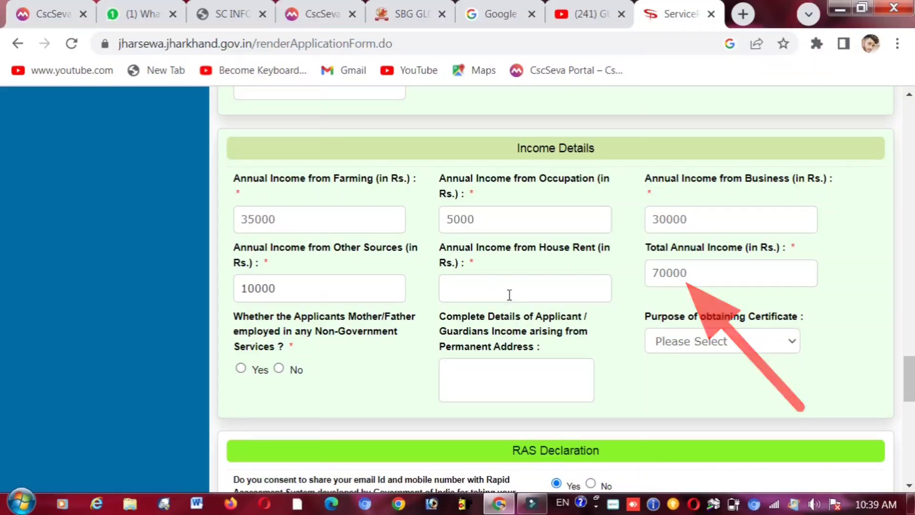
pyautogui.click(508, 293)
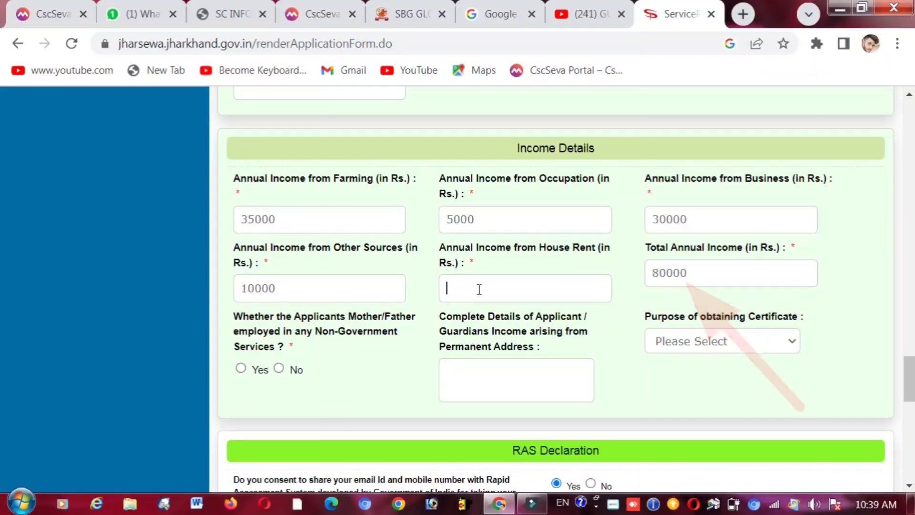
pyautogui.write('0')
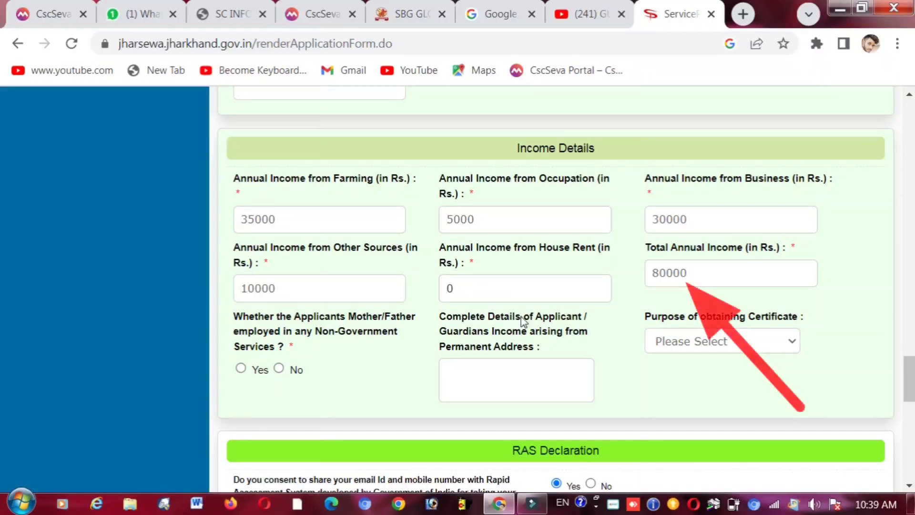
# - Change farming income from 35000 to 30000, making the total 75000
pyautogui.doubleClick(663, 275)
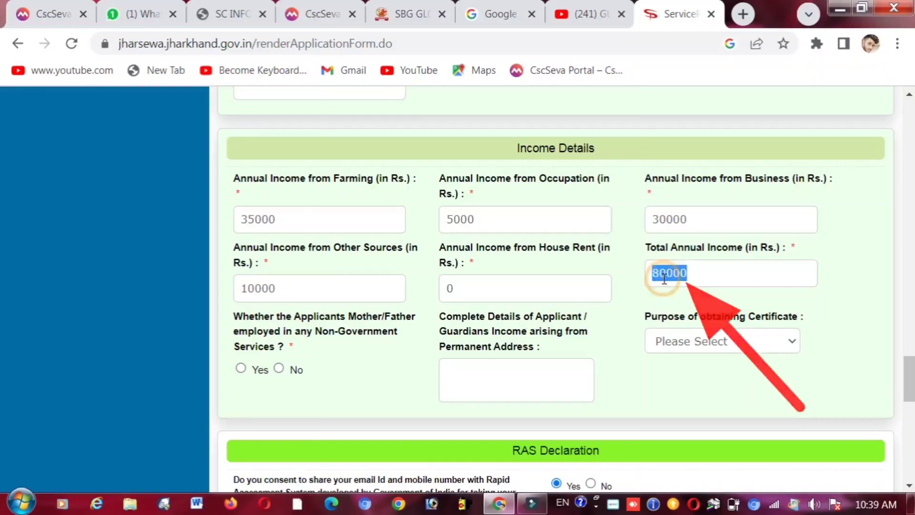
pyautogui.click(663, 291)
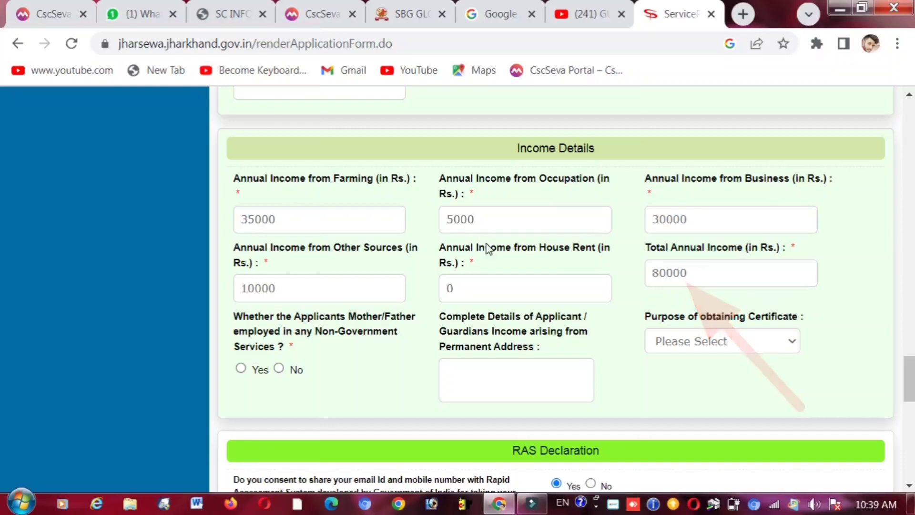
pyautogui.doubleClick(676, 272)
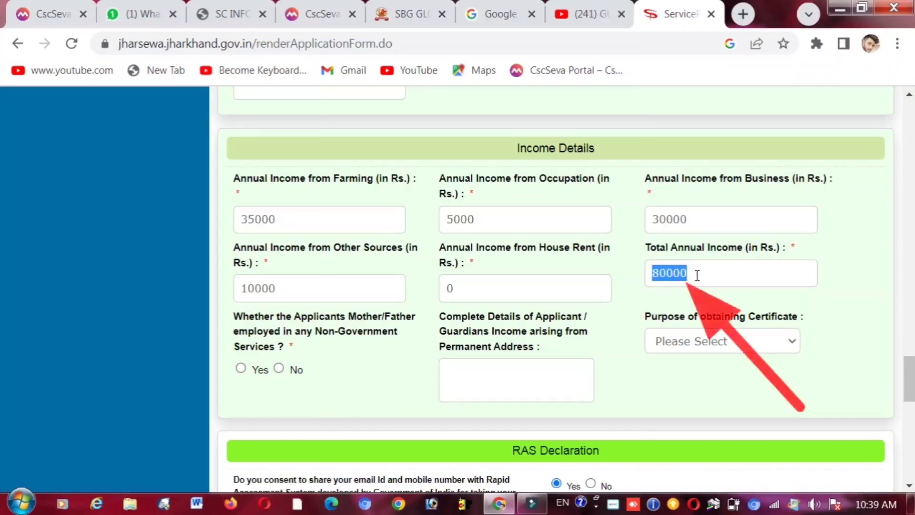
pyautogui.click(697, 275)
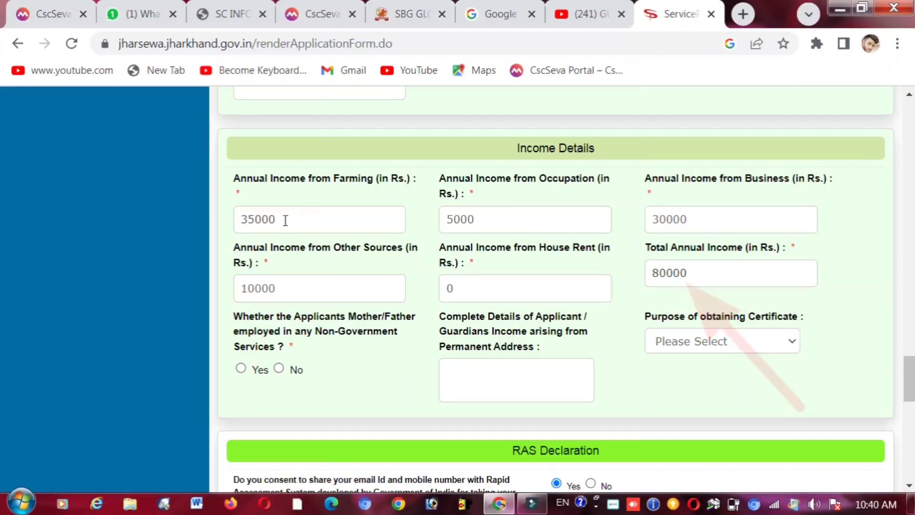
pyautogui.click(254, 219)
pyautogui.press('BackSpace')
pyautogui.write('0')
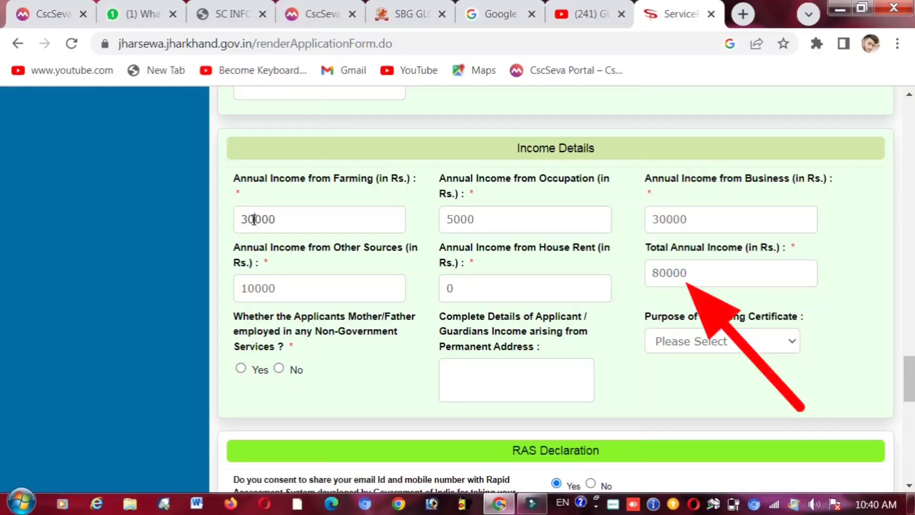
pyautogui.click(320, 291)
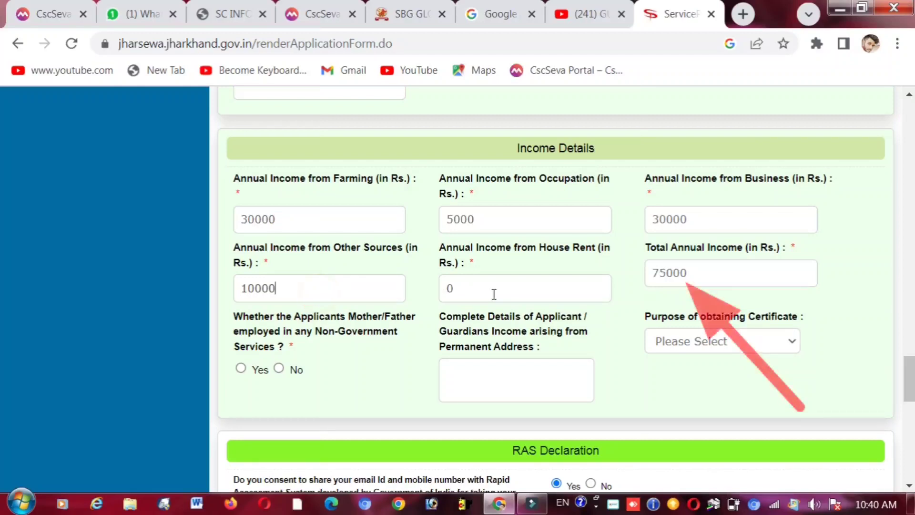
pyautogui.doubleClick(673, 272)
pyautogui.click(673, 272)
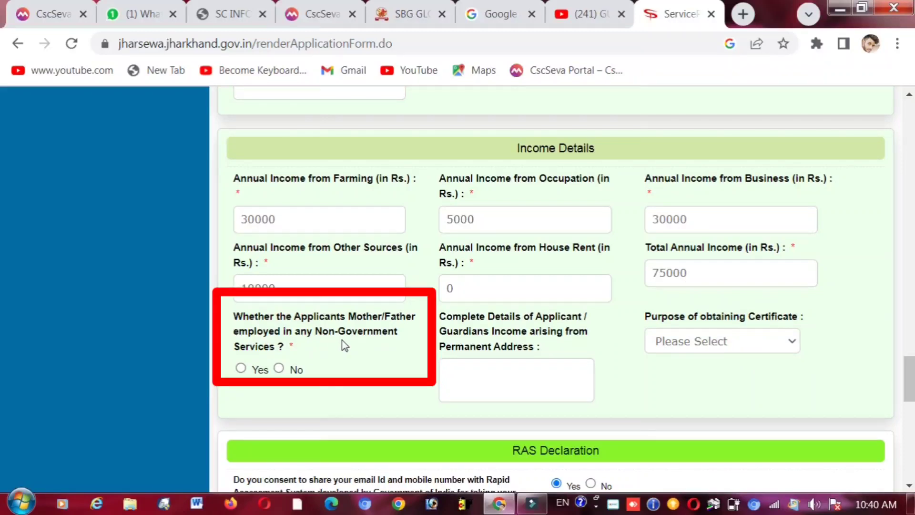
# - Answer No to parental non-government employment and choose Education as certificate purpose
pyautogui.click(278, 369)
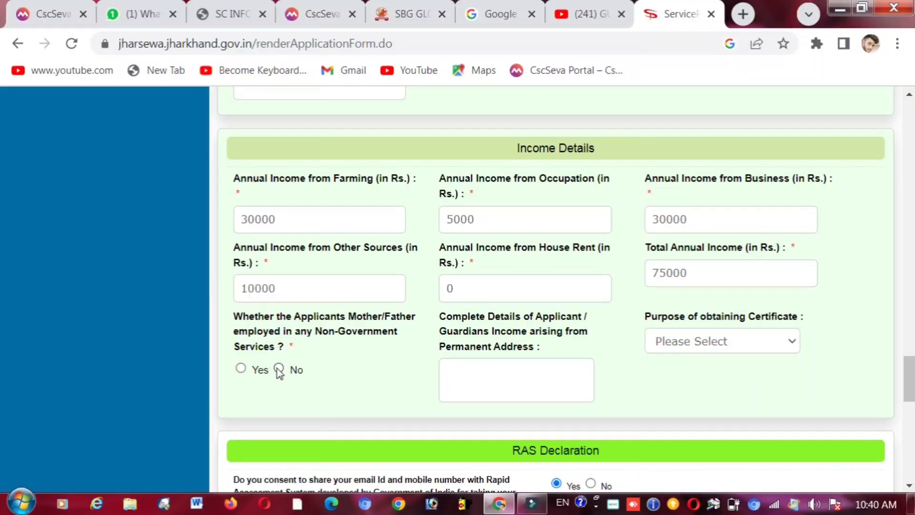
pyautogui.tripleClick(500, 333)
pyautogui.click(502, 375)
pyautogui.click(684, 342)
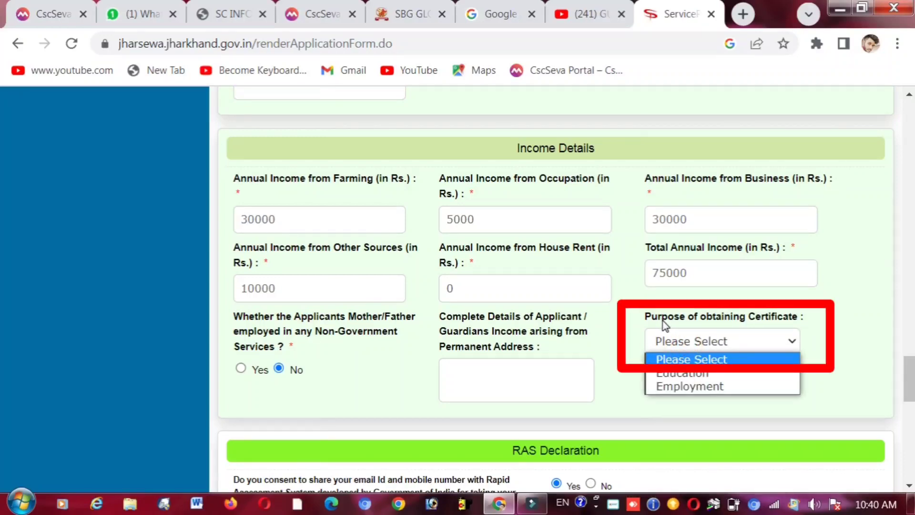
pyautogui.click(695, 373)
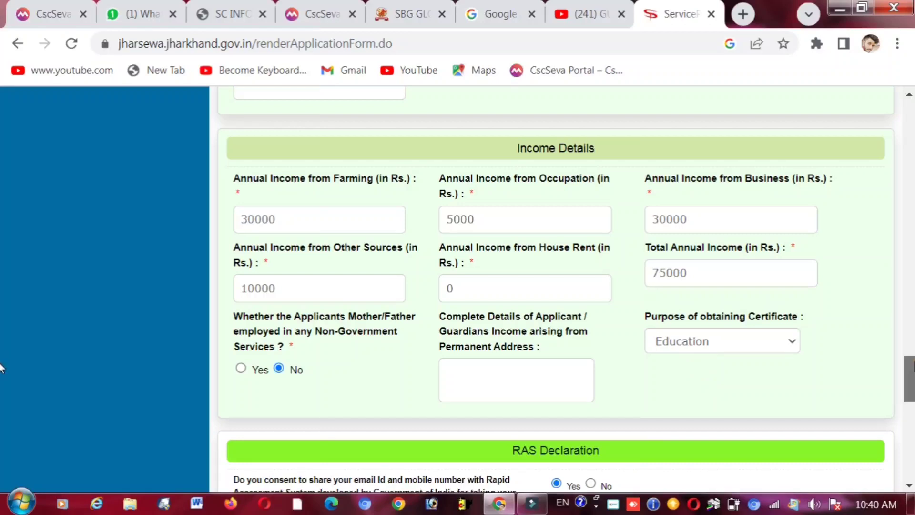
pyautogui.scroll(-4, 2, 381)
pyautogui.scroll(-2, 2, 392)
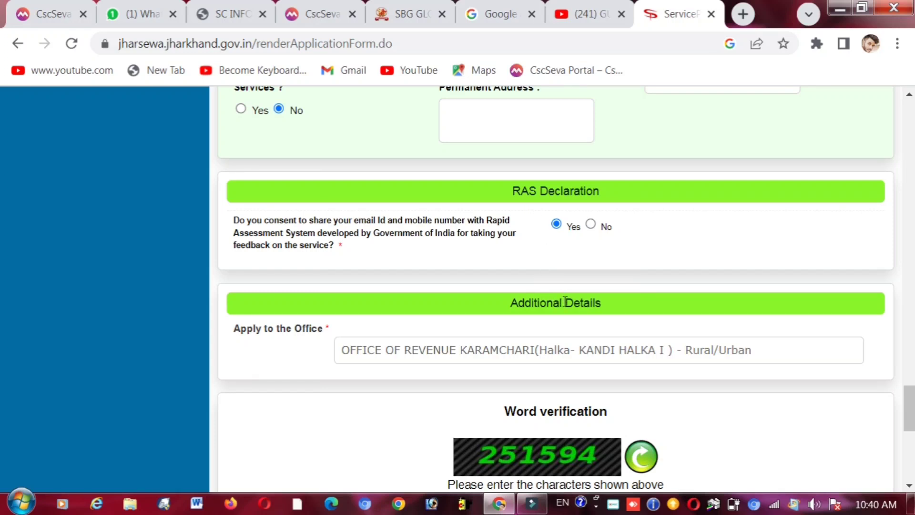
# - Dismiss the office location notice and enter the displayed word-verification characters
pyautogui.click(483, 353)
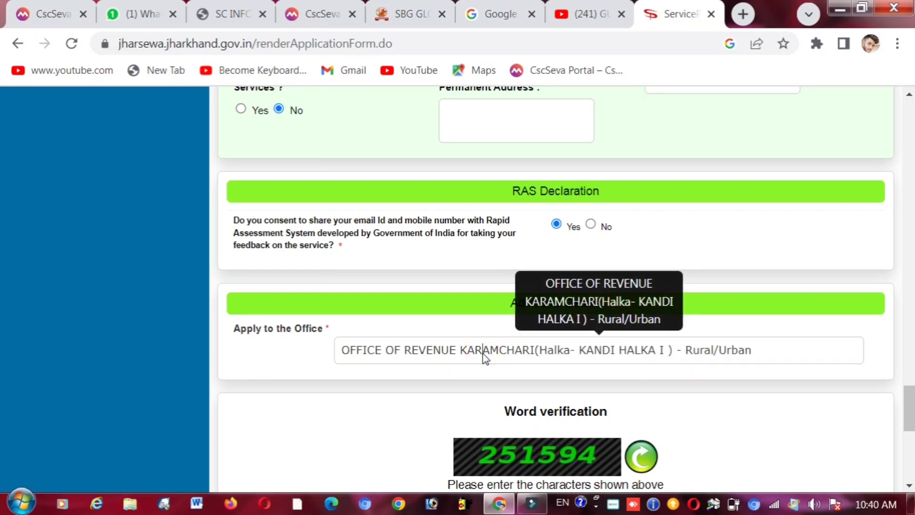
pyautogui.click(552, 241)
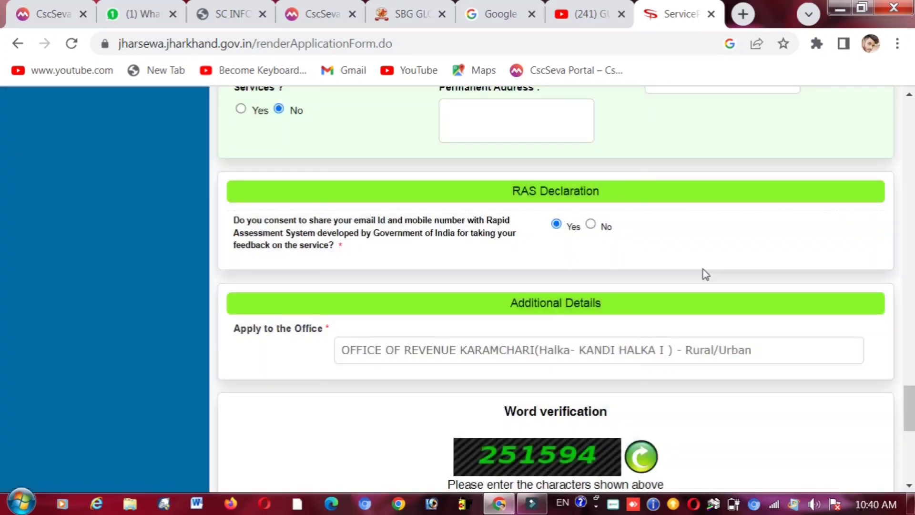
pyautogui.scroll(-5, 1, 420)
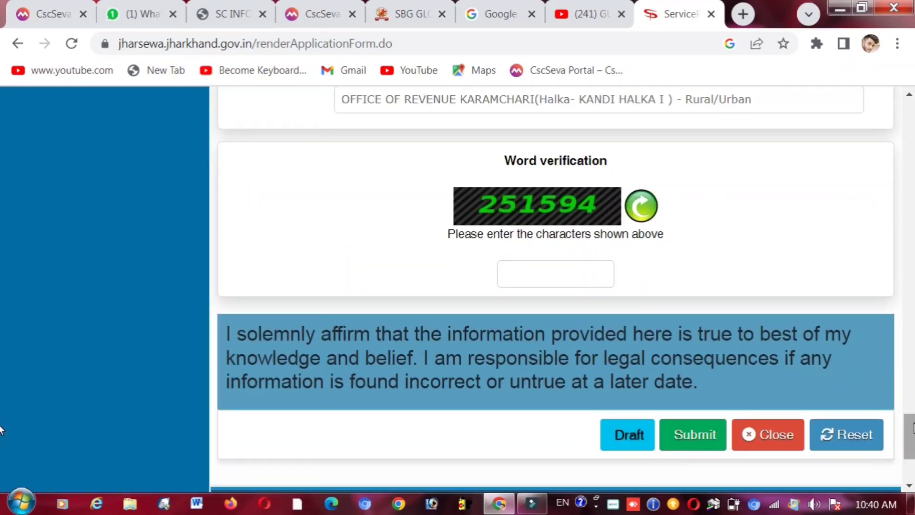
pyautogui.click(530, 276)
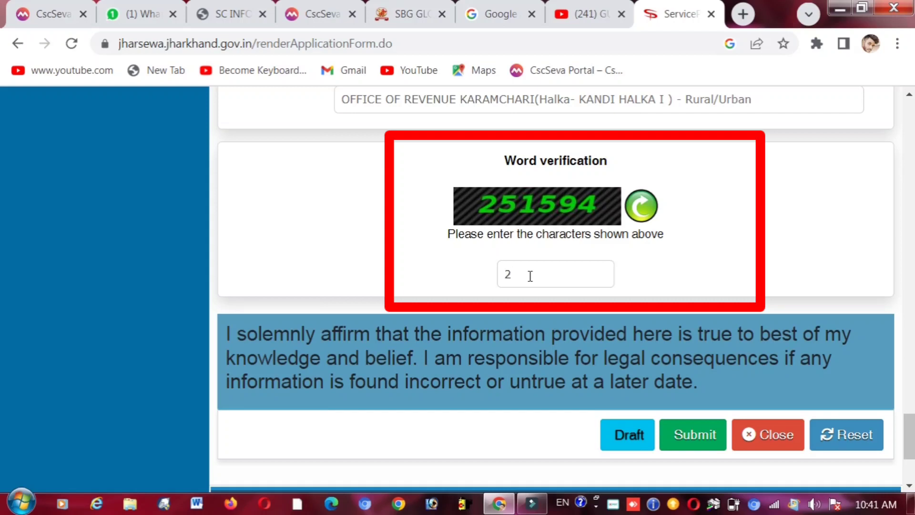
pyautogui.write('251594')
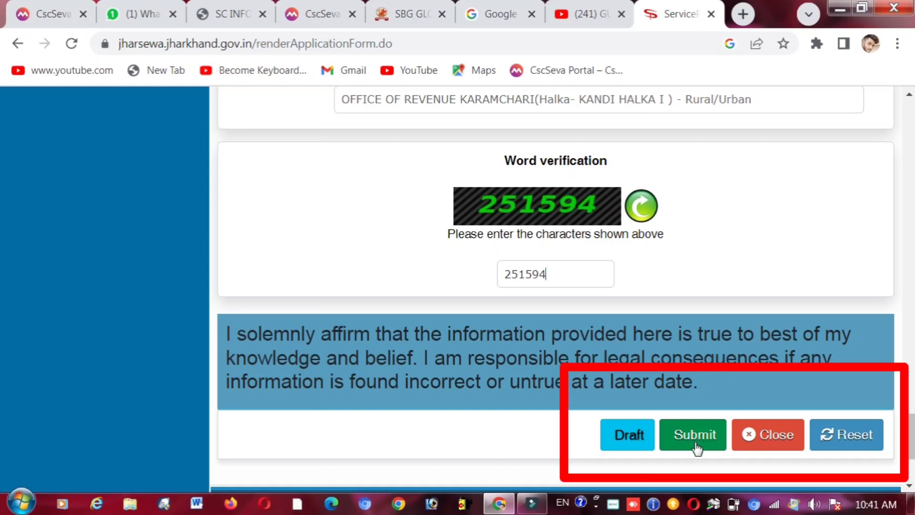
pyautogui.press('super')
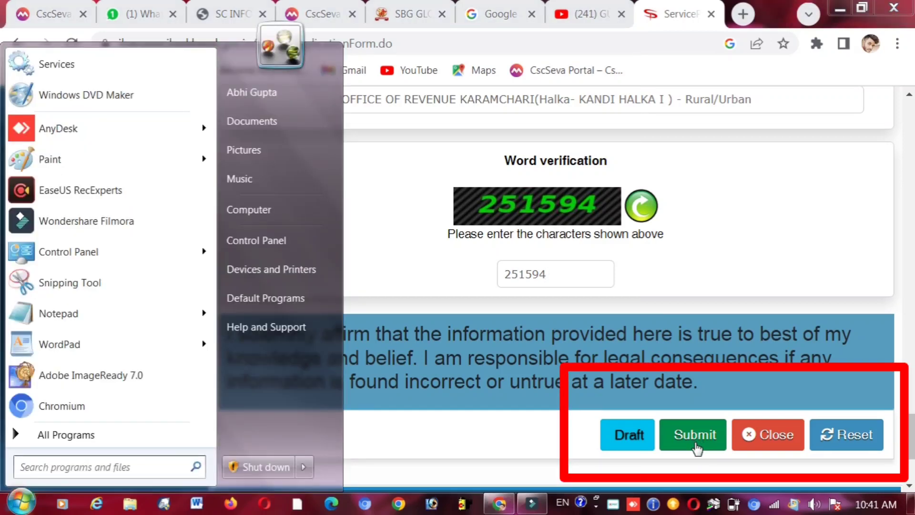
pyautogui.press('super')
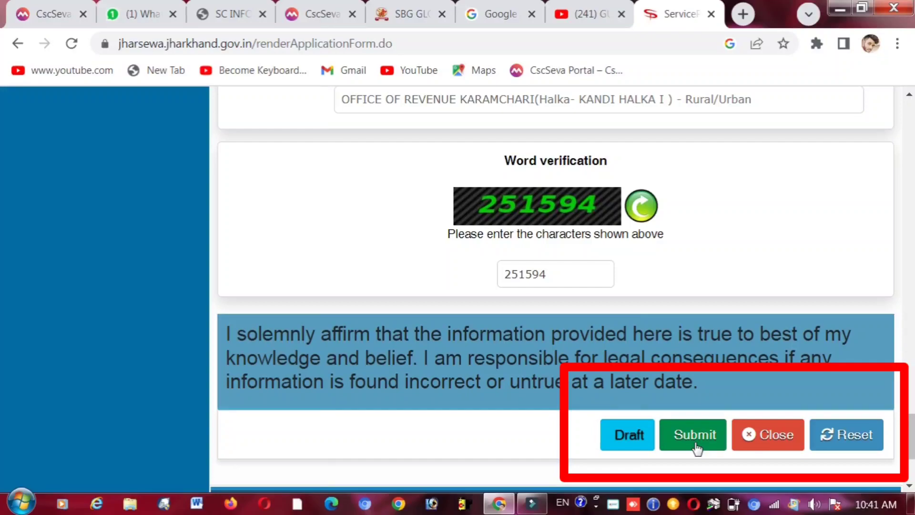
pyautogui.click(531, 504)
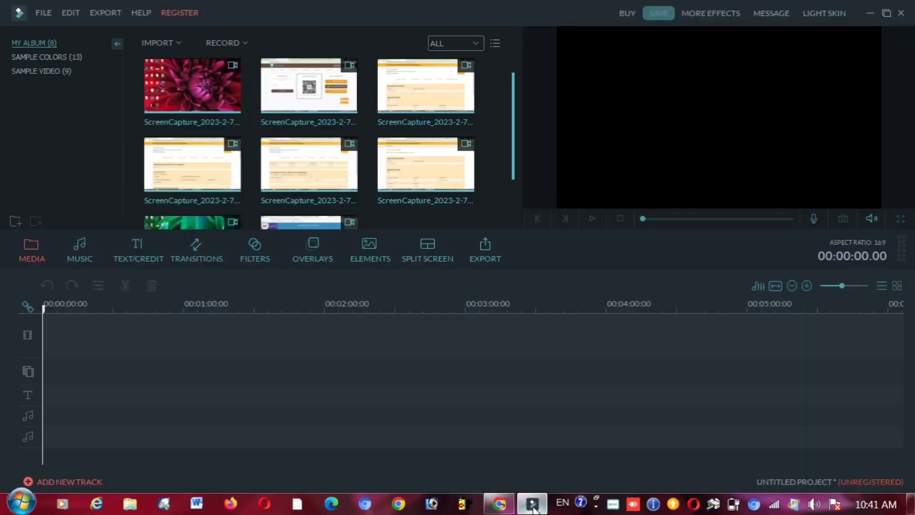
pyautogui.click(533, 508)
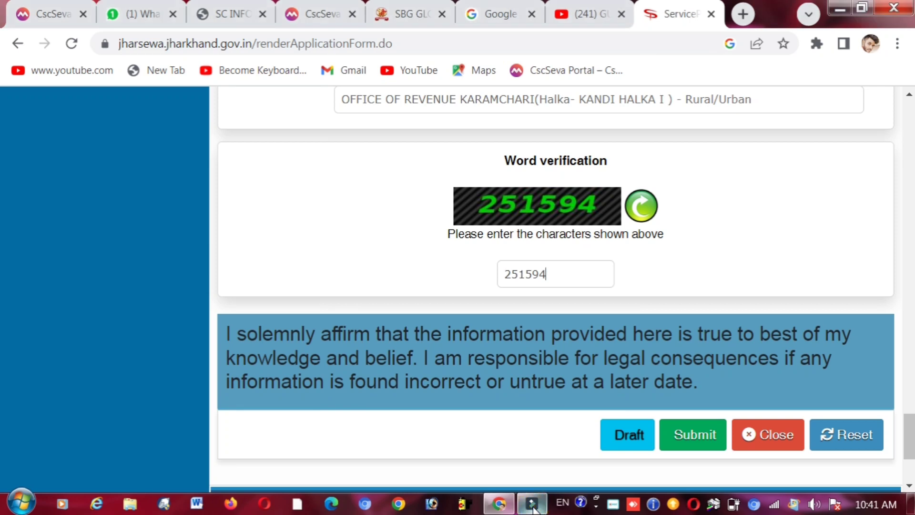
pyautogui.rightClick(615, 506)
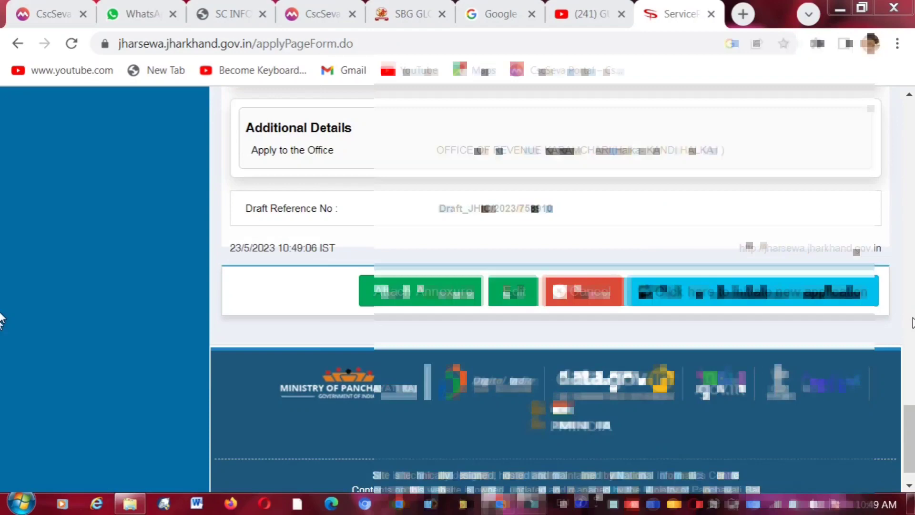
# - Scroll the application preview down to the Draft Reference No and Attach Annexure button
pyautogui.scroll(15, 1, 240)
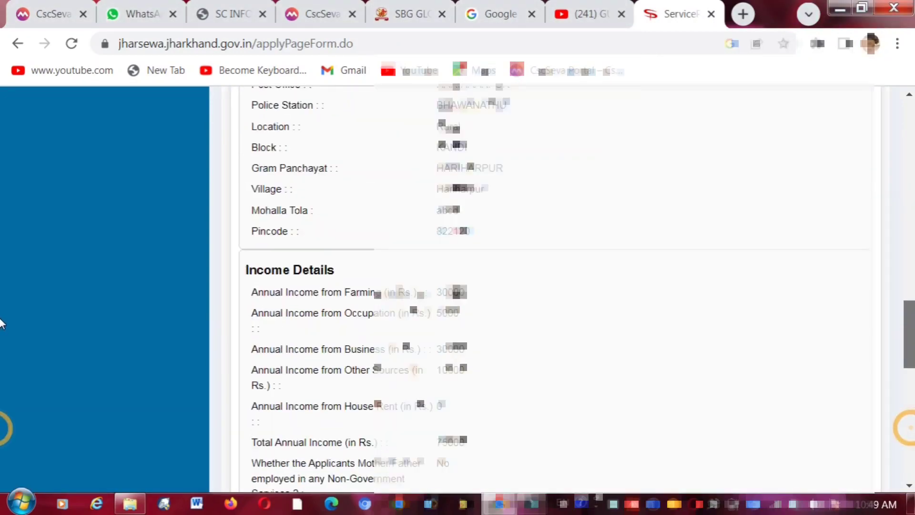
pyautogui.scroll(10, 1, 240)
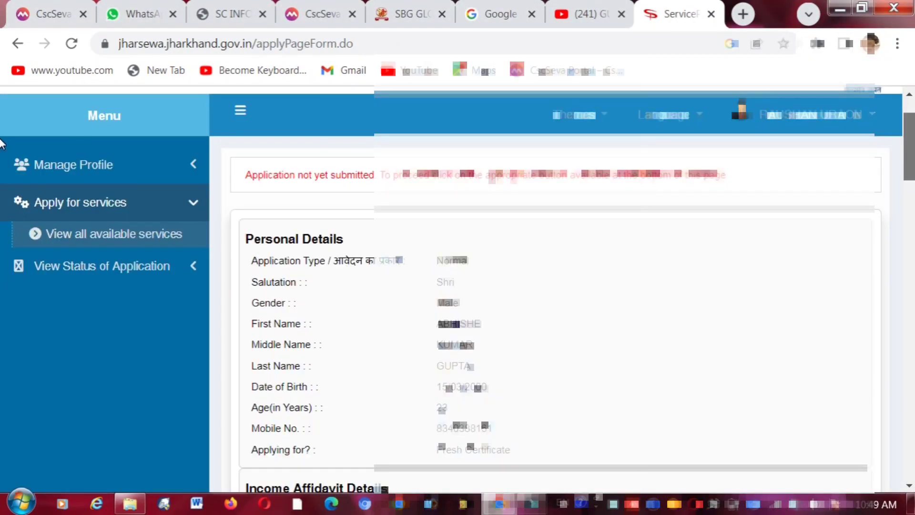
pyautogui.scroll(-1, 2, 152)
pyautogui.scroll(-1, 2, 152)
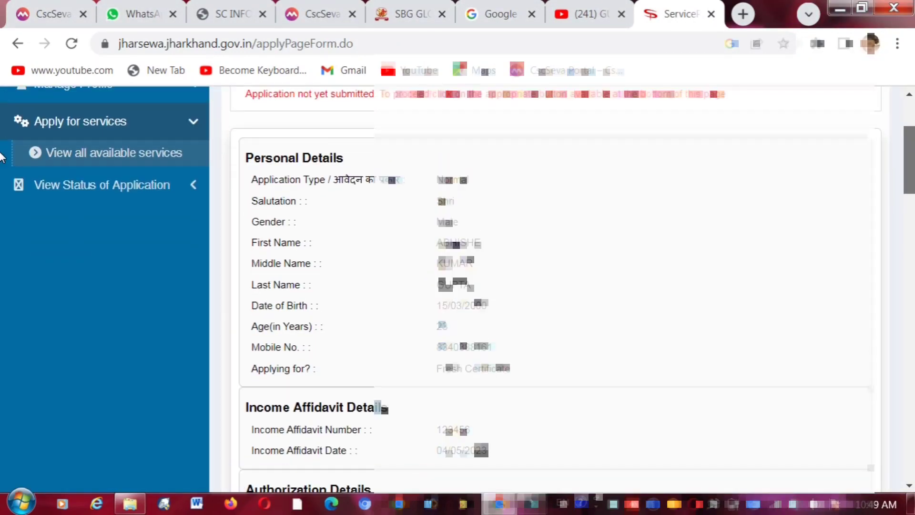
pyautogui.scroll(-12, 2, 160)
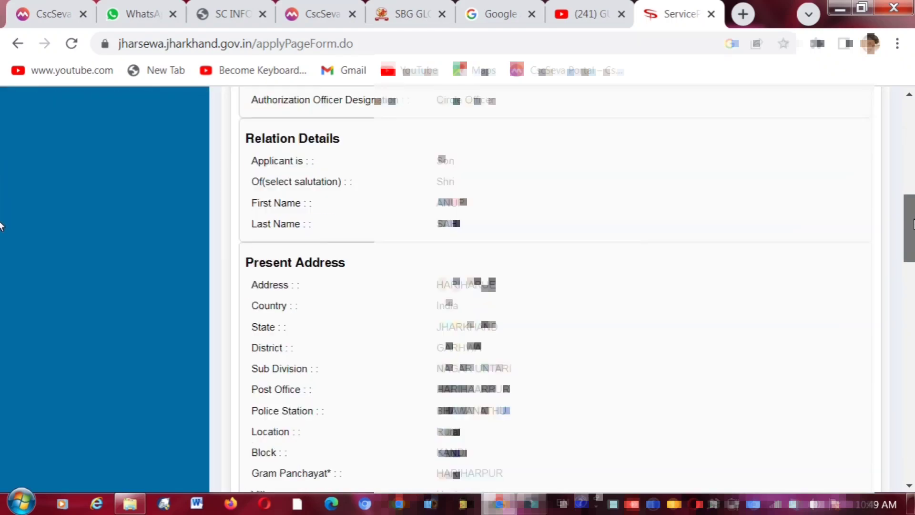
pyautogui.scroll(-10, 2, 253)
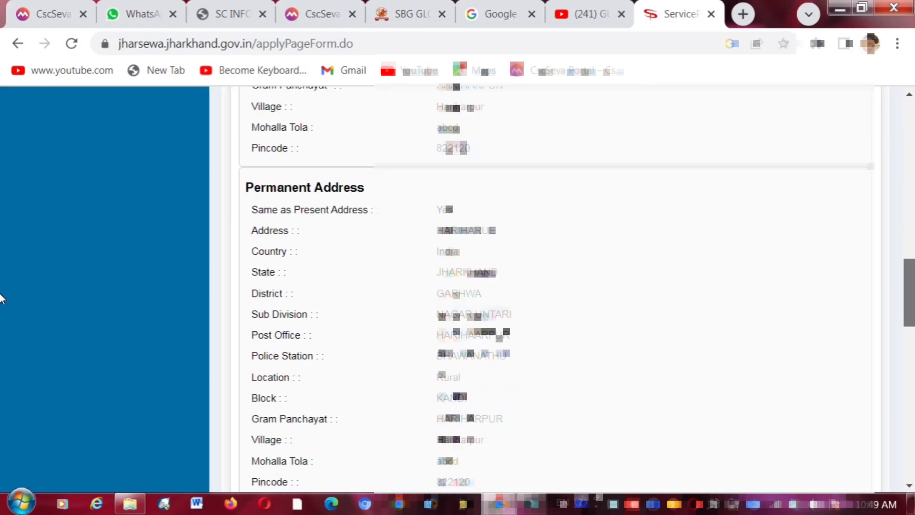
pyautogui.scroll(-15, 1, 333)
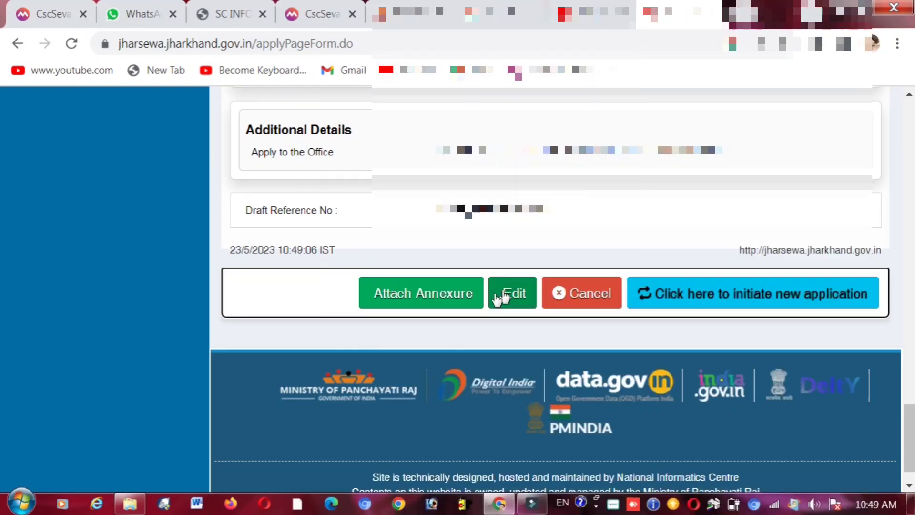
# - Open Attach Annexure and set the Salary Slip enclosure document to Salary Slip
pyautogui.click(437, 296)
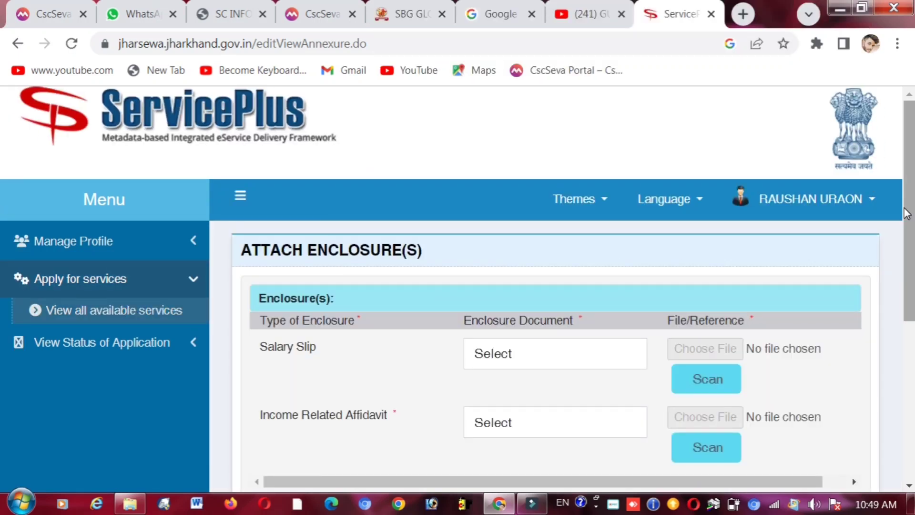
pyautogui.scroll(-2, 739, 253)
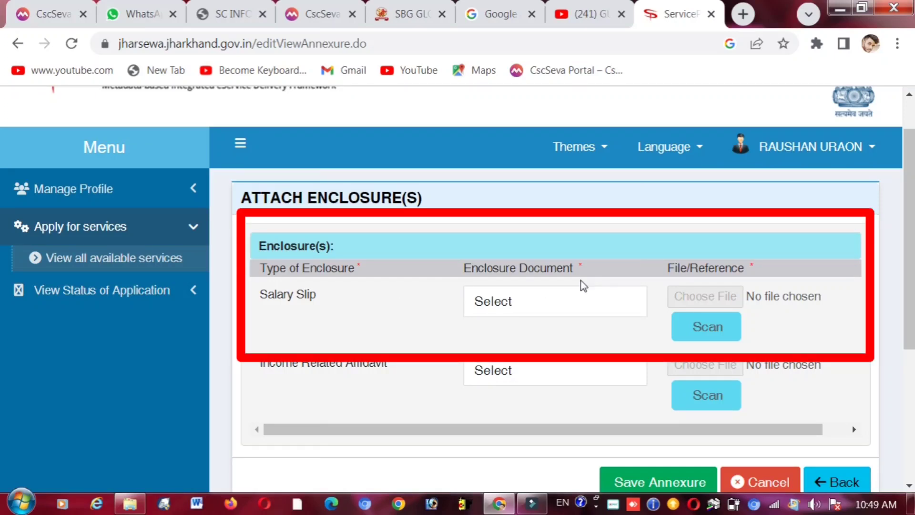
pyautogui.tripleClick(278, 296)
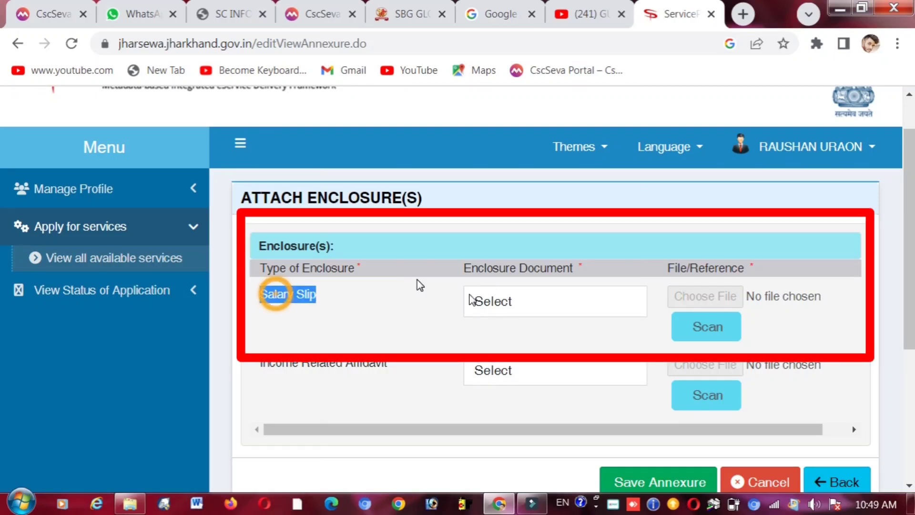
pyautogui.click(512, 307)
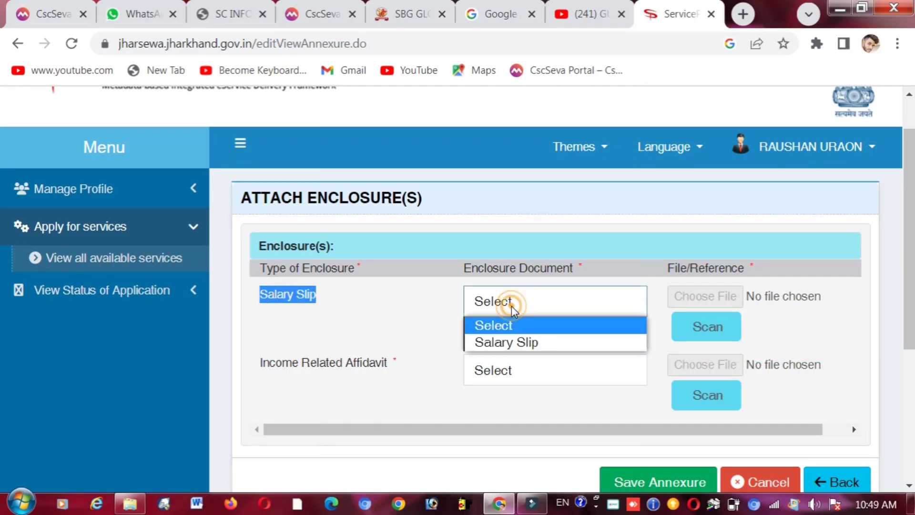
pyautogui.click(500, 343)
pyautogui.click(373, 312)
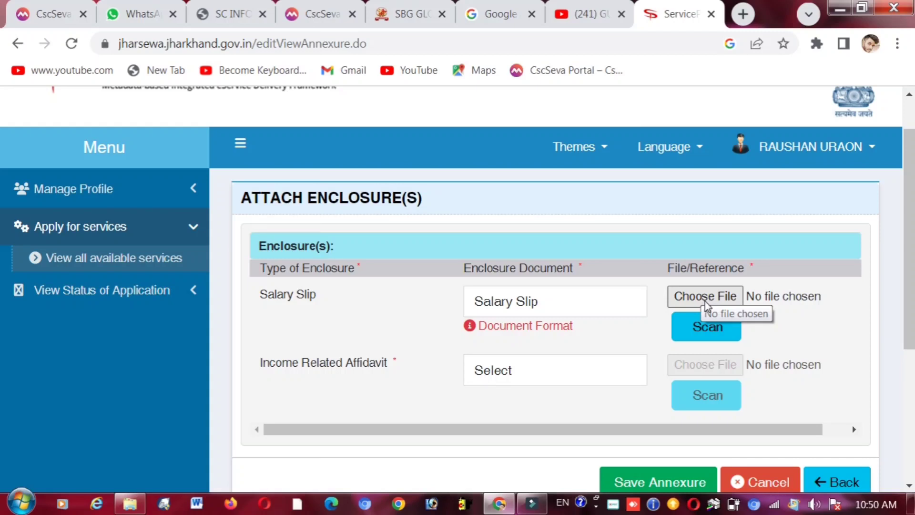
# - Attach the local-resident PDF file as the salary slip
pyautogui.click(705, 302)
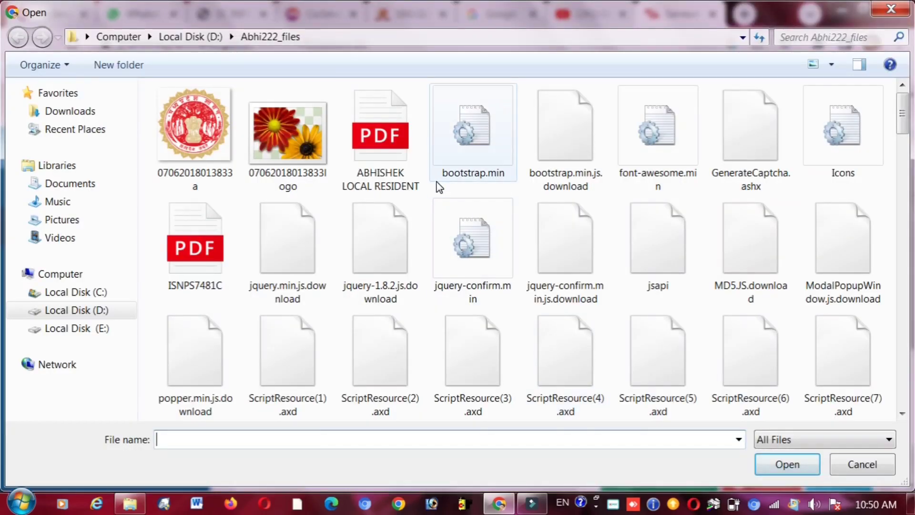
pyautogui.click(400, 168)
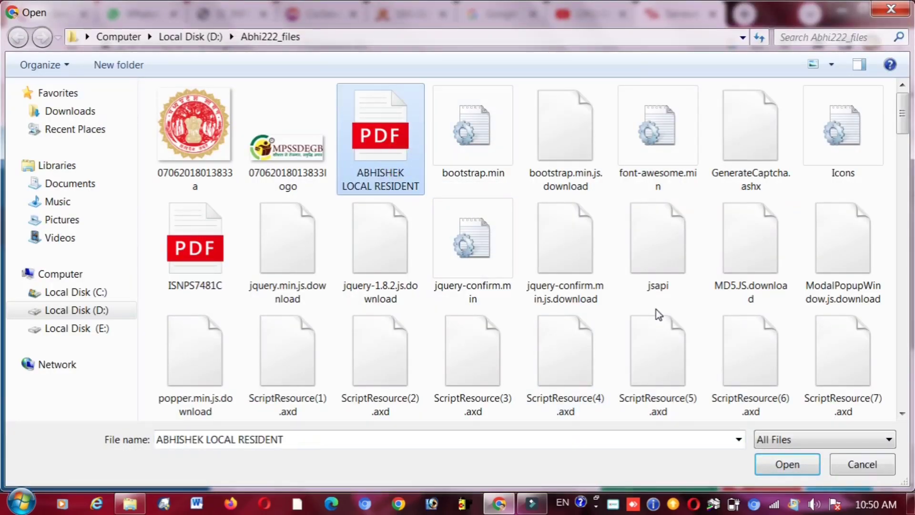
pyautogui.click(791, 459)
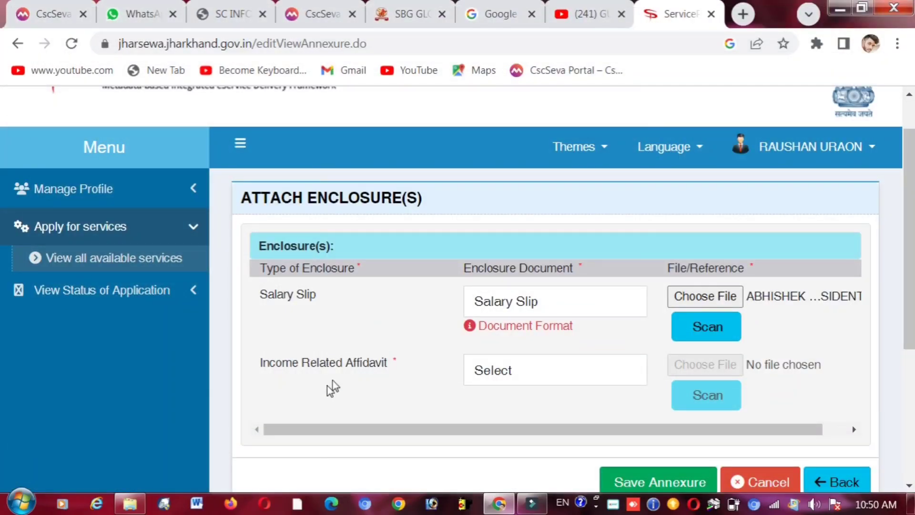
pyautogui.click(516, 372)
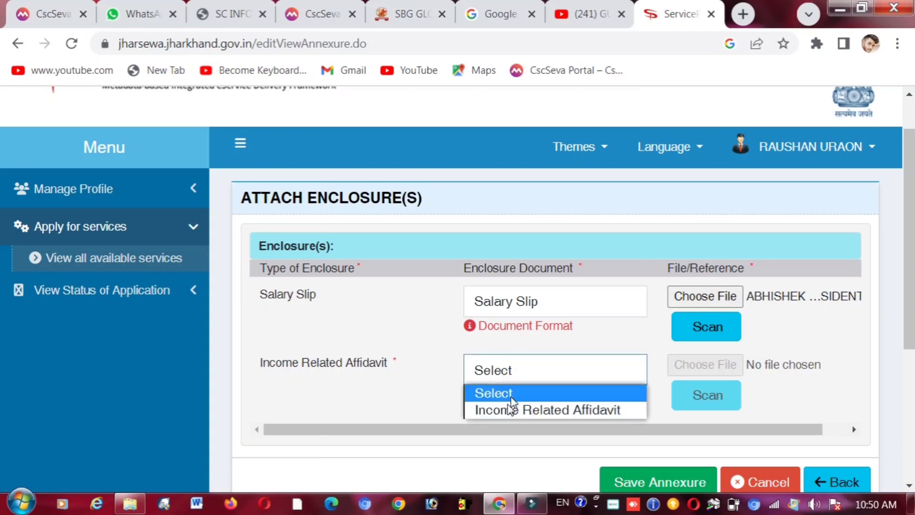
pyautogui.click(529, 413)
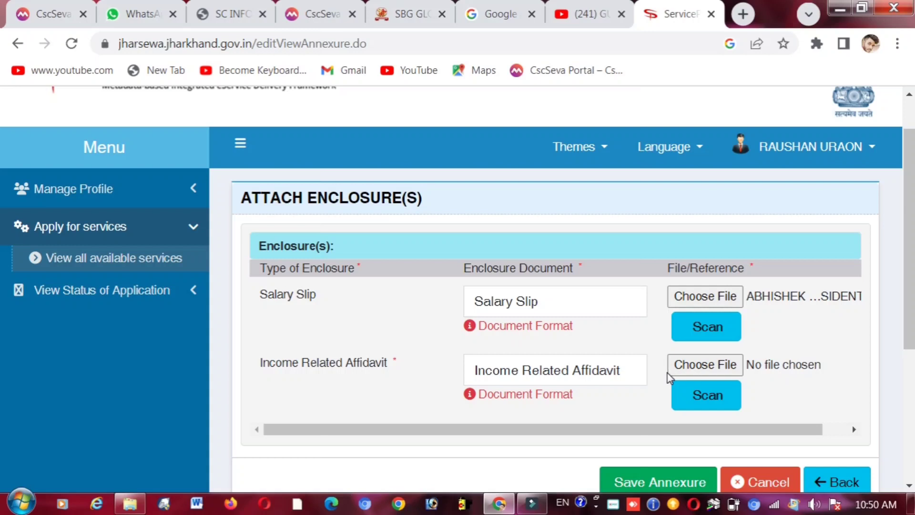
pyautogui.click(702, 366)
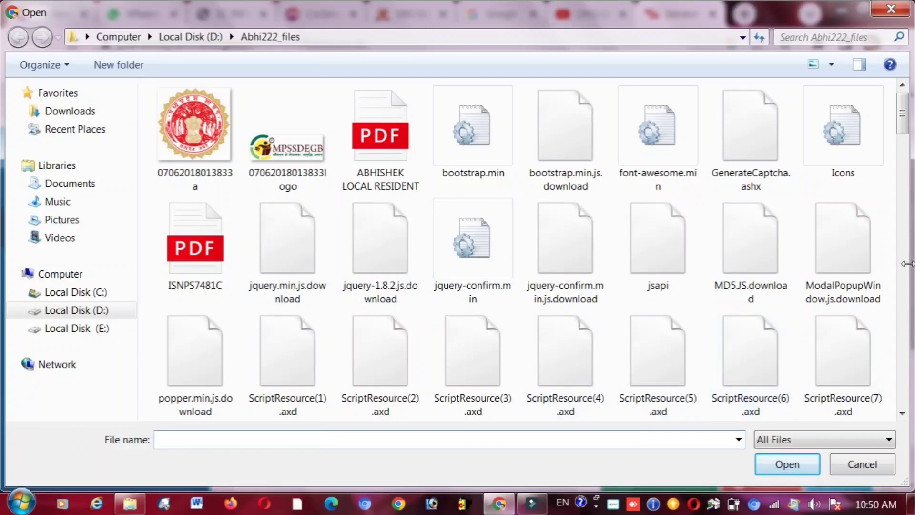
pyautogui.moveTo(902, 114); pyautogui.dragTo(892, 405)
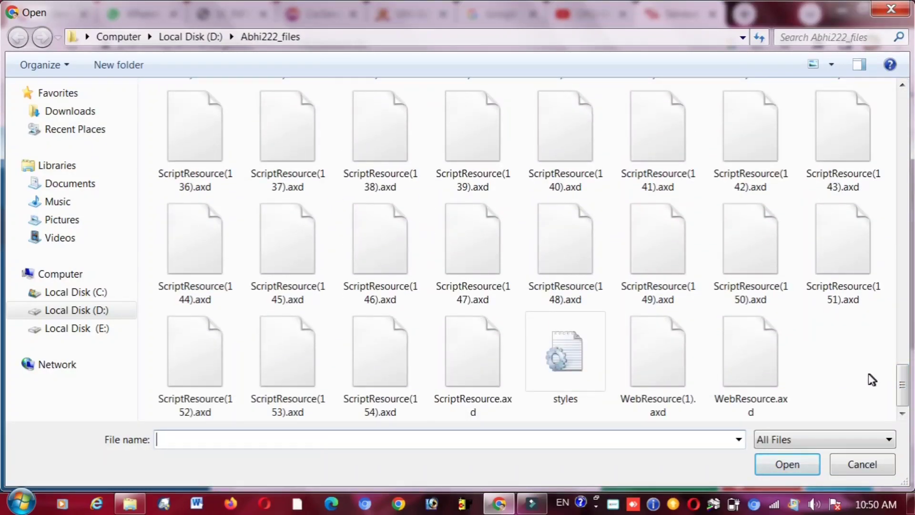
pyautogui.click(903, 100)
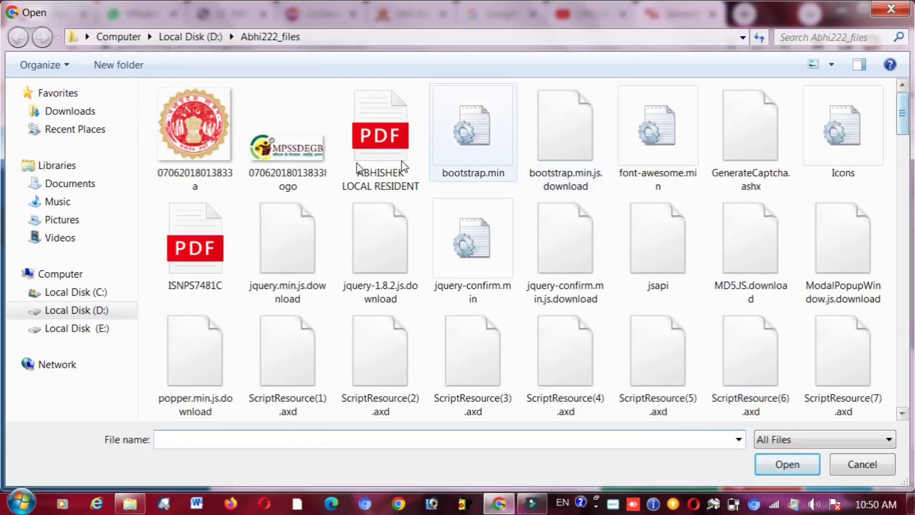
pyautogui.click(198, 247)
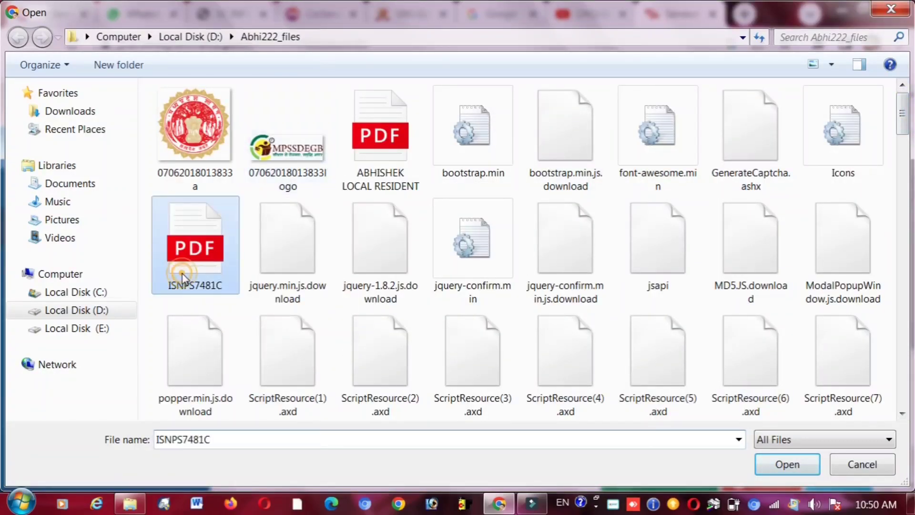
pyautogui.click(774, 471)
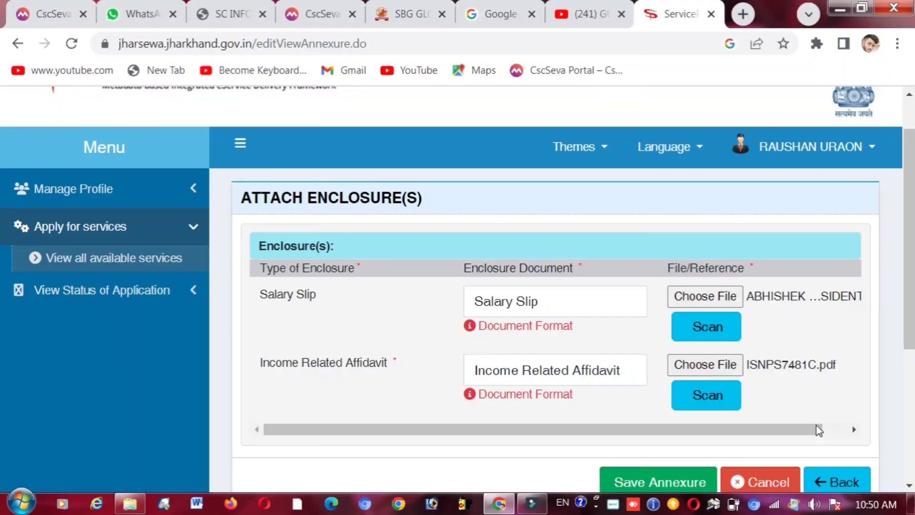
pyautogui.scroll(-1, 2, 363)
pyautogui.scroll(-1, 1, 367)
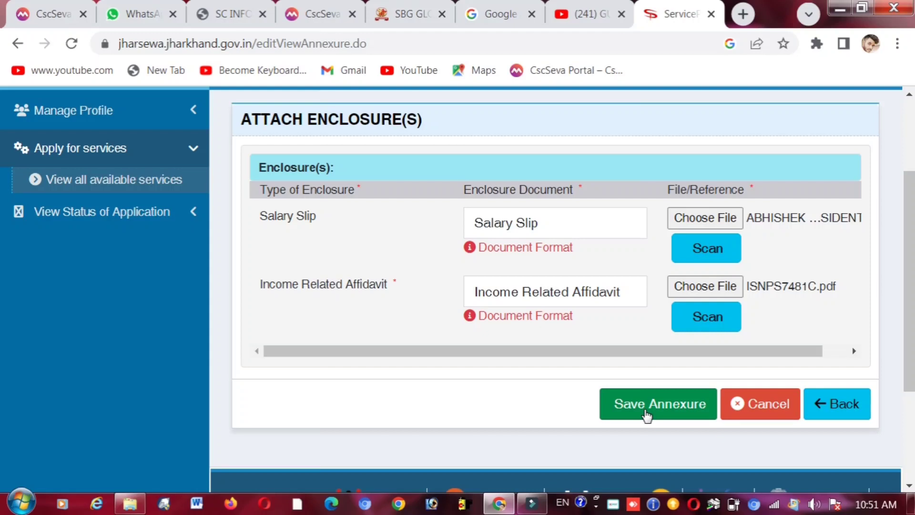
# - Save the salary slip and affidavit enclosures and review the updated application preview
pyautogui.click(647, 414)
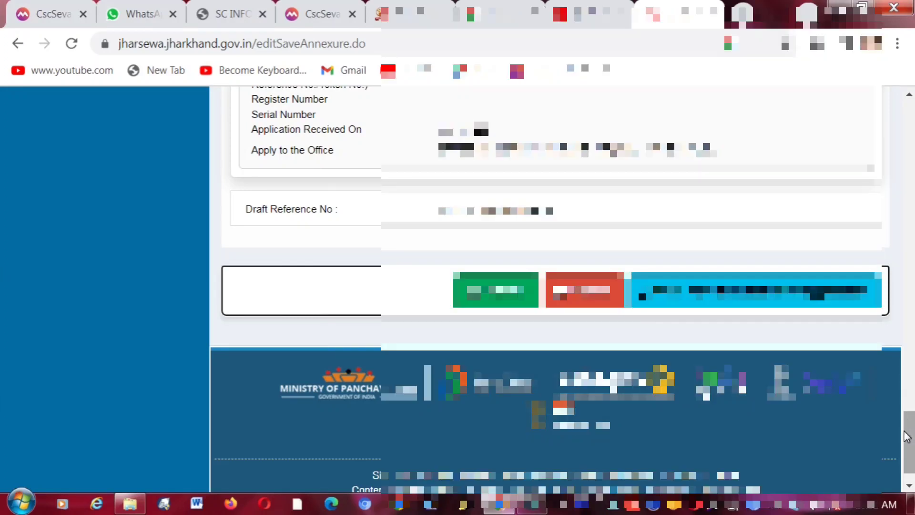
pyautogui.scroll(8, 1, 352)
pyautogui.scroll(20, 1, 346)
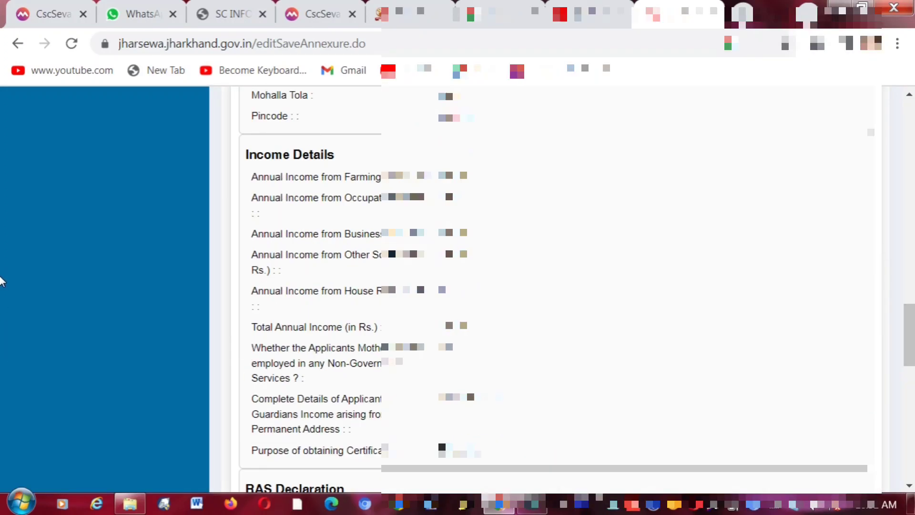
pyautogui.scroll(7, 0, 190)
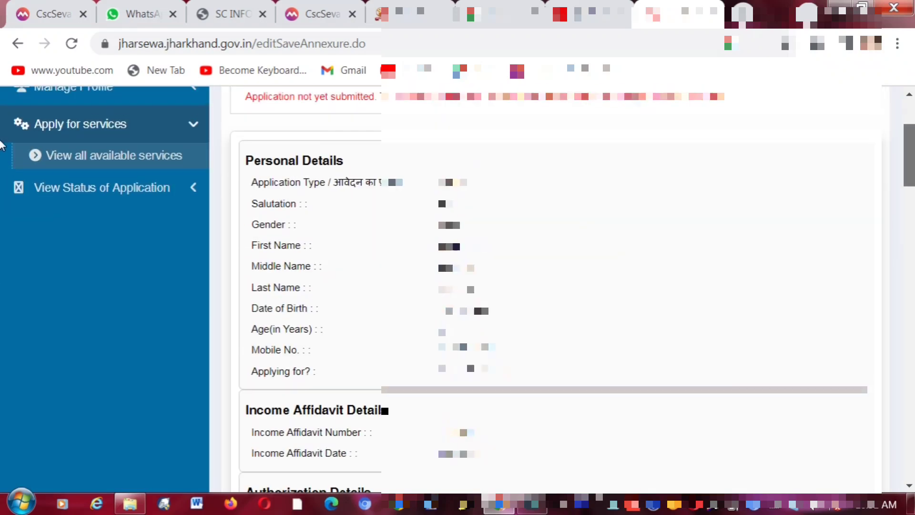
pyautogui.scroll(-17, 2, 249)
pyautogui.scroll(-20, 1, 315)
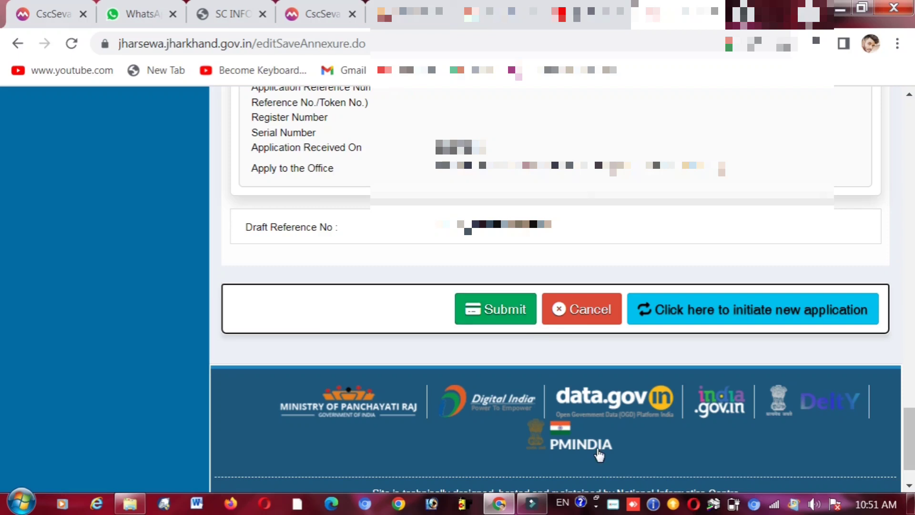
pyautogui.click(612, 506)
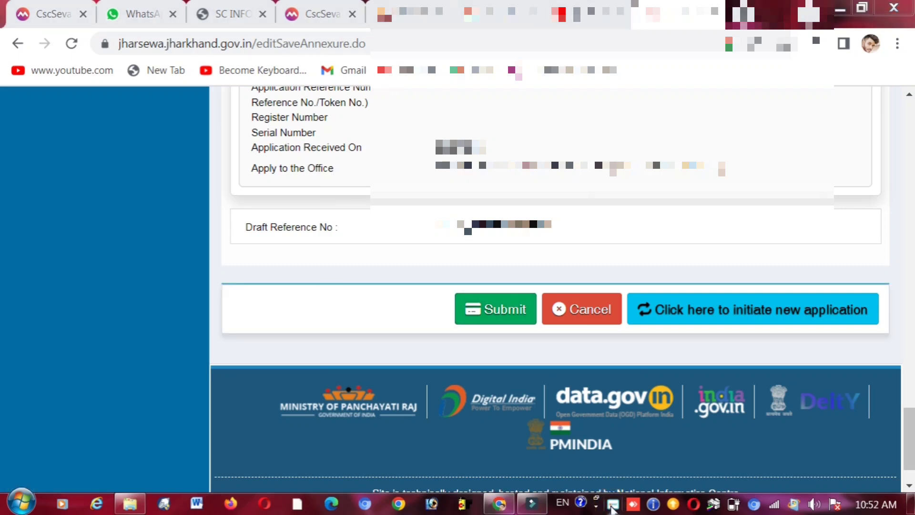
pyautogui.rightClick(612, 507)
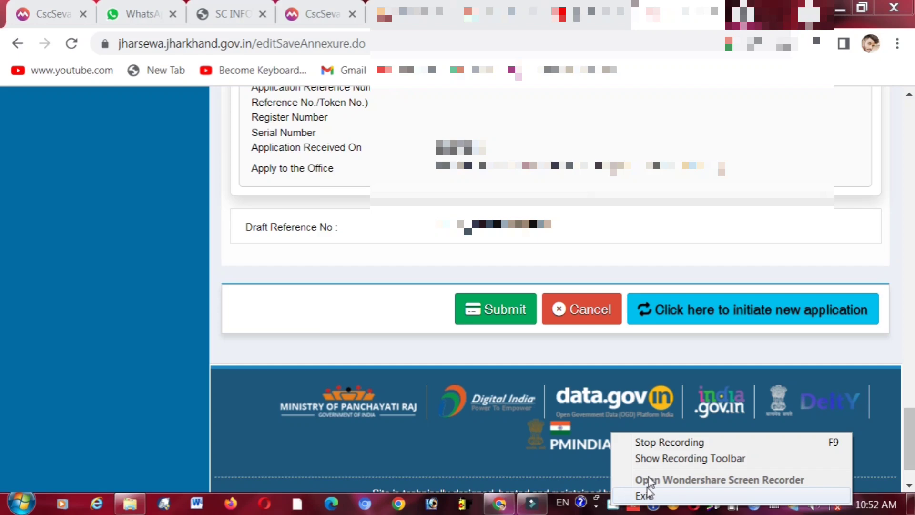
pyautogui.click(644, 439)
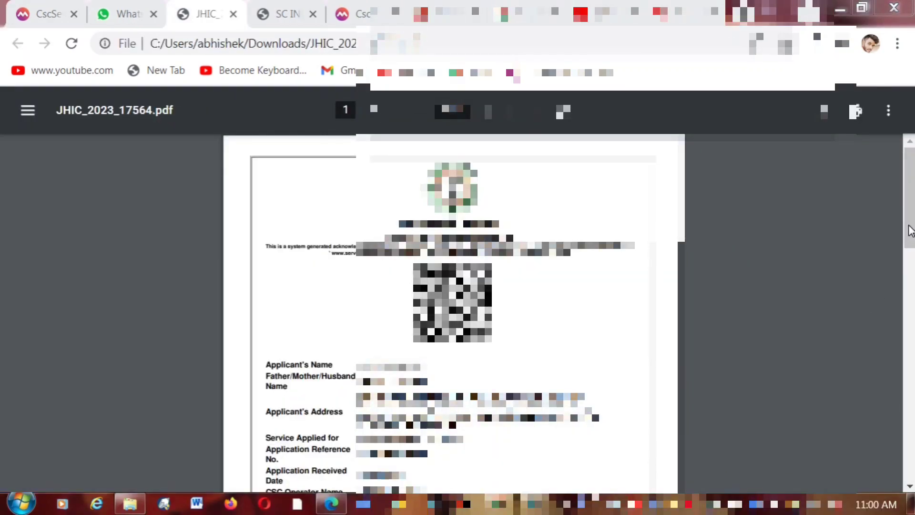
pyautogui.moveTo(911, 222); pyautogui.dragTo(912, 244)
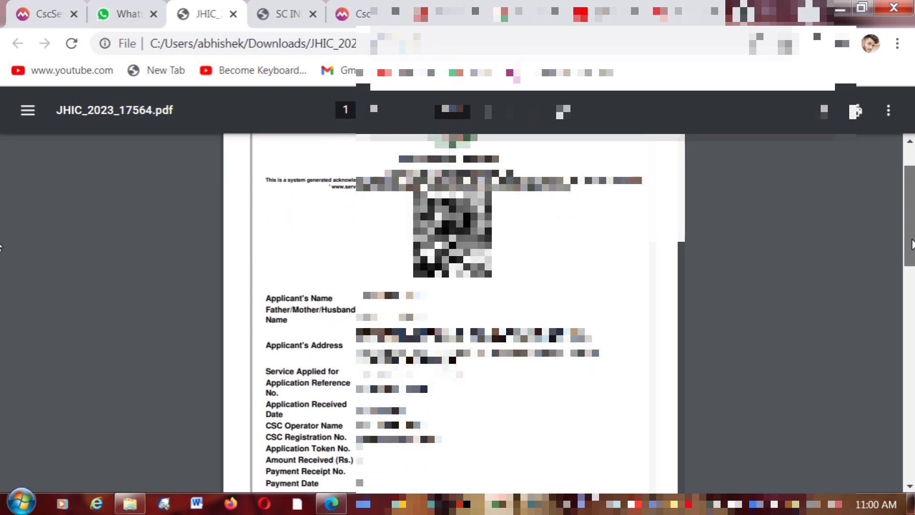
pyautogui.moveTo(912, 244); pyautogui.dragTo(908, 226)
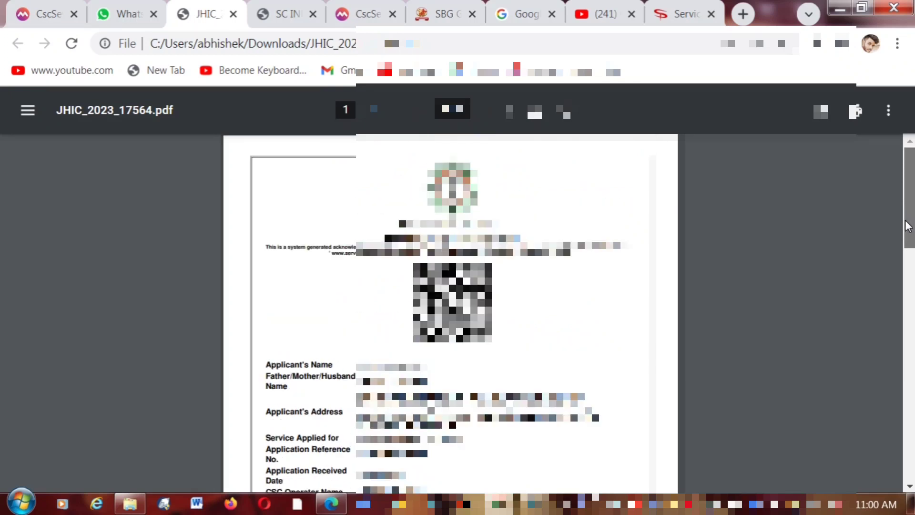
pyautogui.moveTo(908, 227); pyautogui.dragTo(903, 206)
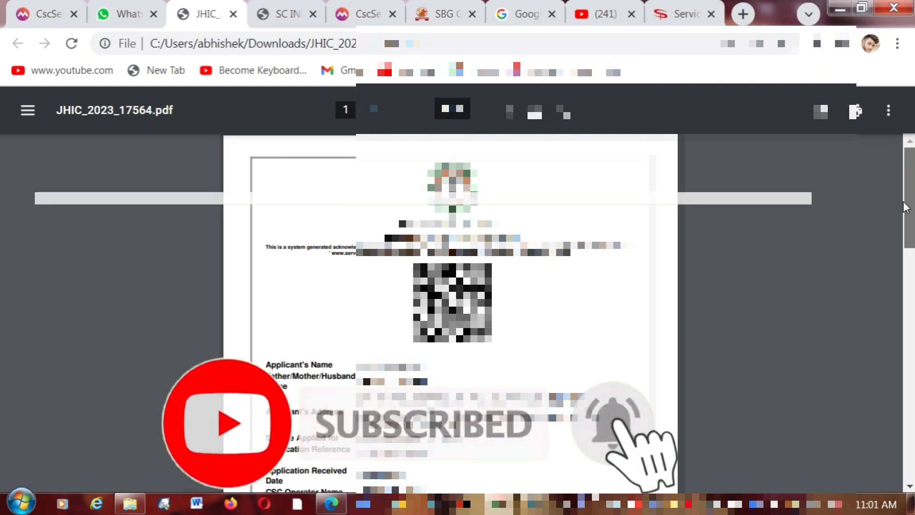
pyautogui.moveTo(903, 201); pyautogui.dragTo(902, 201)
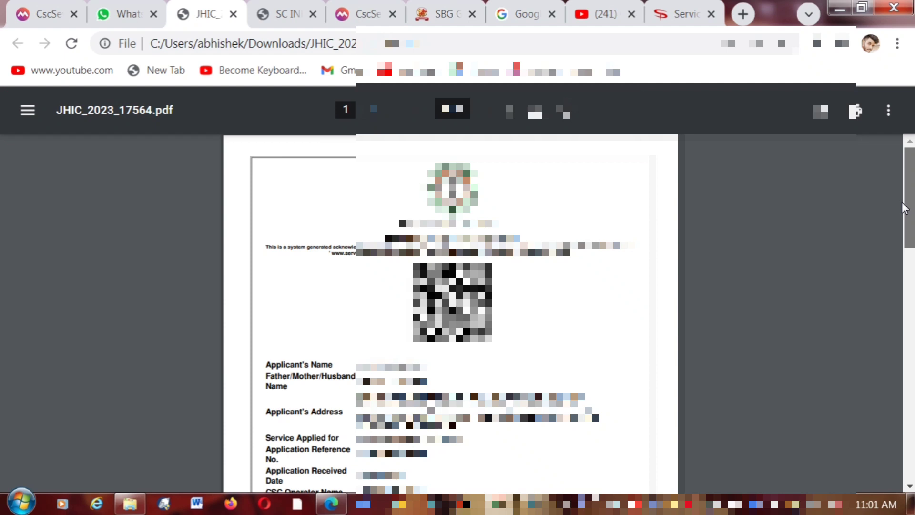
pyautogui.moveTo(907, 201)
pyautogui.mouseDown()
pyautogui.moveTo(907, 258)
pyautogui.moveTo(907, 207)
pyautogui.mouseUp()
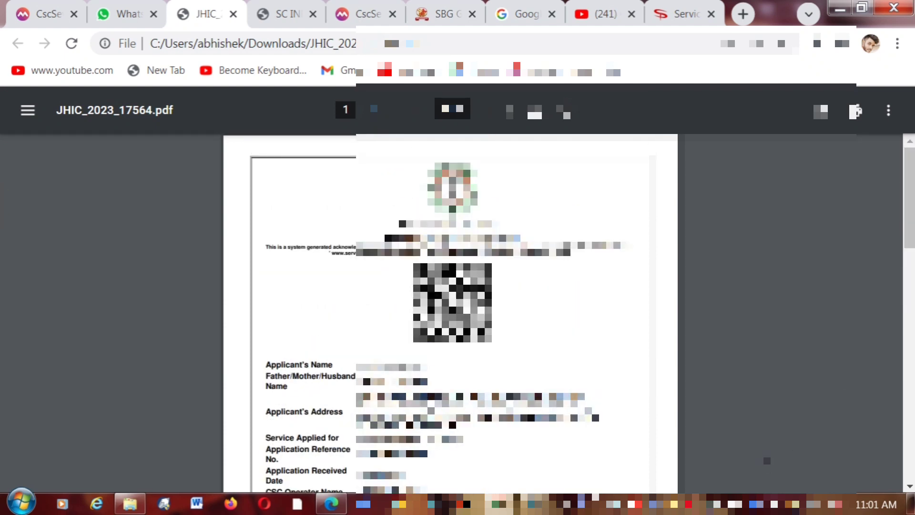
pyautogui.click(616, 503)
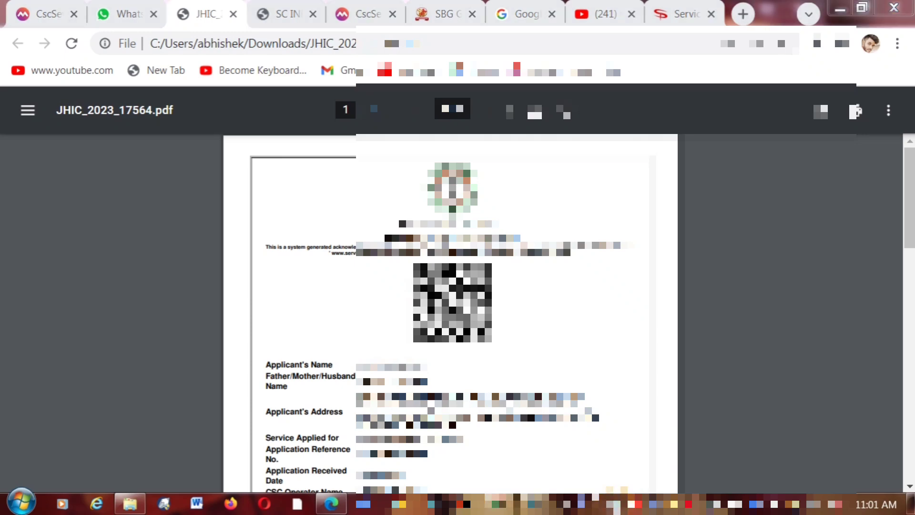